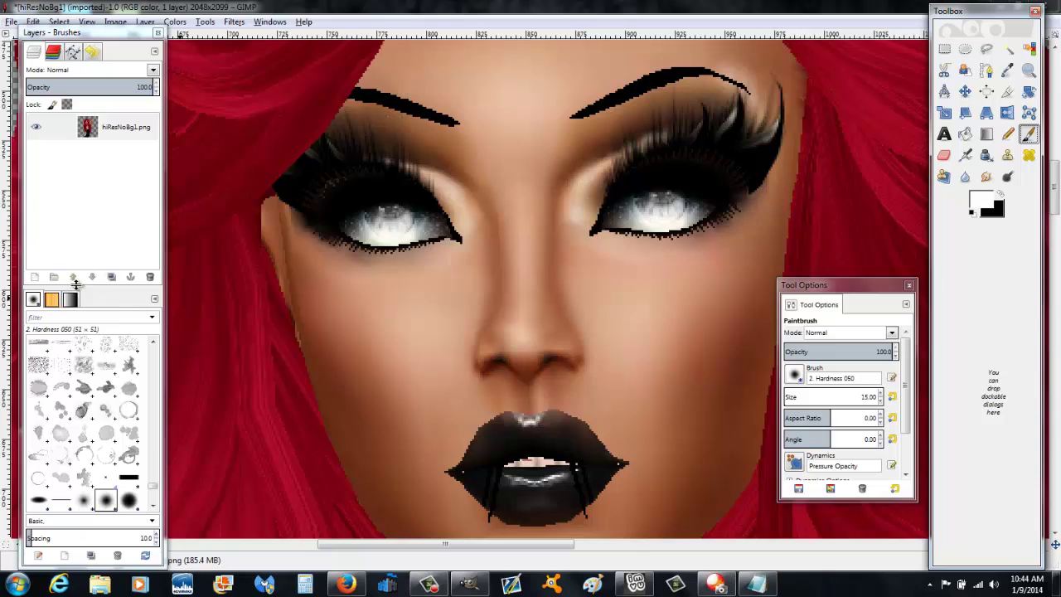
# Step: Add a new transparent layer above the portrait image and reduce the paintbrush size to 5
pyautogui.keyDown('shift'); pyautogui.click(35, 277); pyautogui.keyUp('shift')
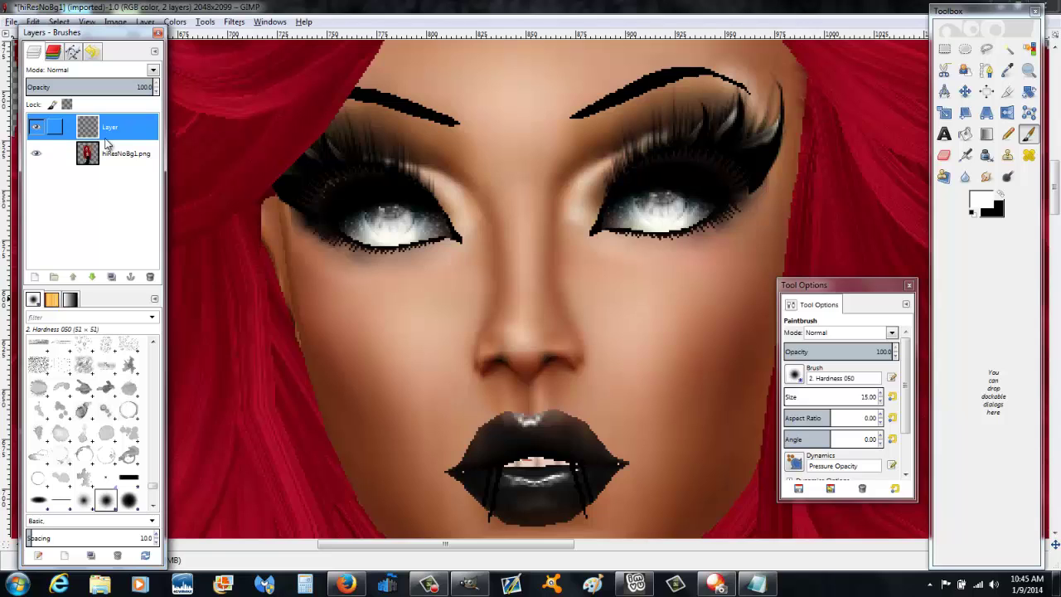
pyautogui.click(881, 402)
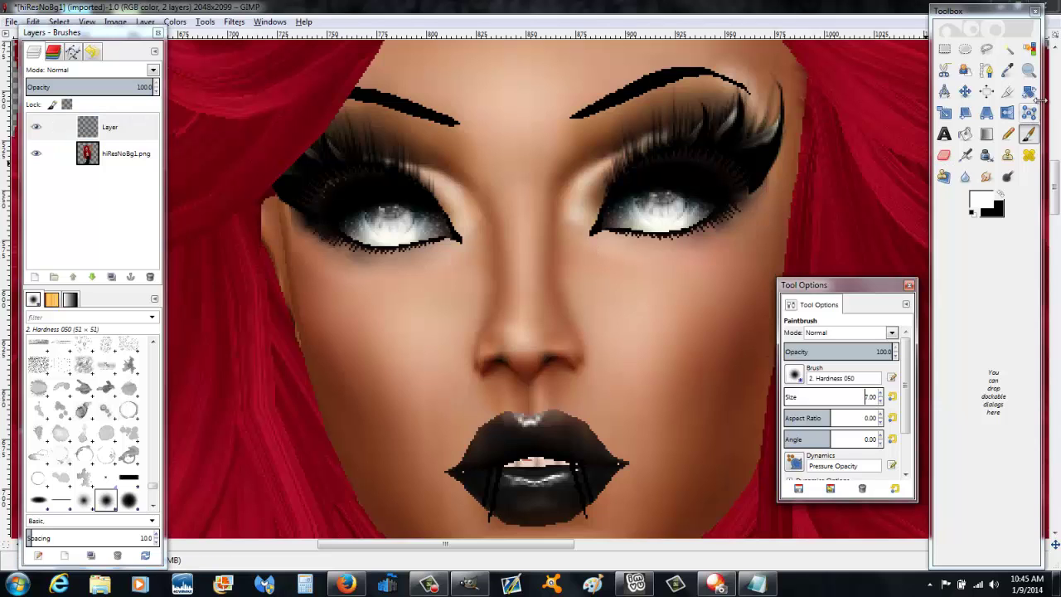
# Step: Paint solid black liner around both eyes on the new layer, covering the upper lids and the lower lash lines
pyautogui.click(1029, 70)
pyautogui.click(543, 346)
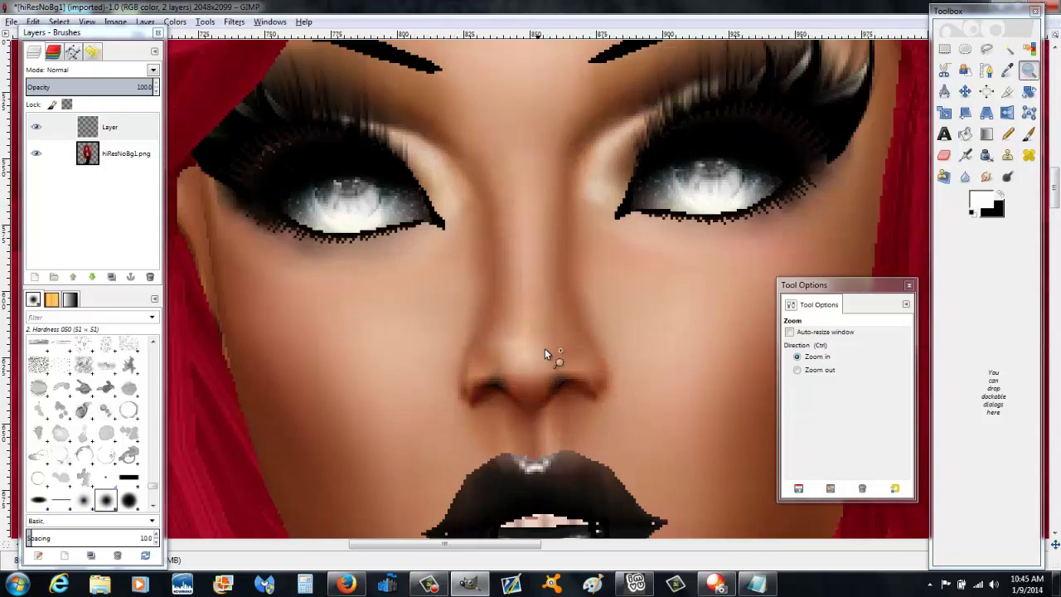
pyautogui.click(568, 368)
pyautogui.moveTo(864, 302); pyautogui.dragTo(1060, 386)
pyautogui.click(654, 385)
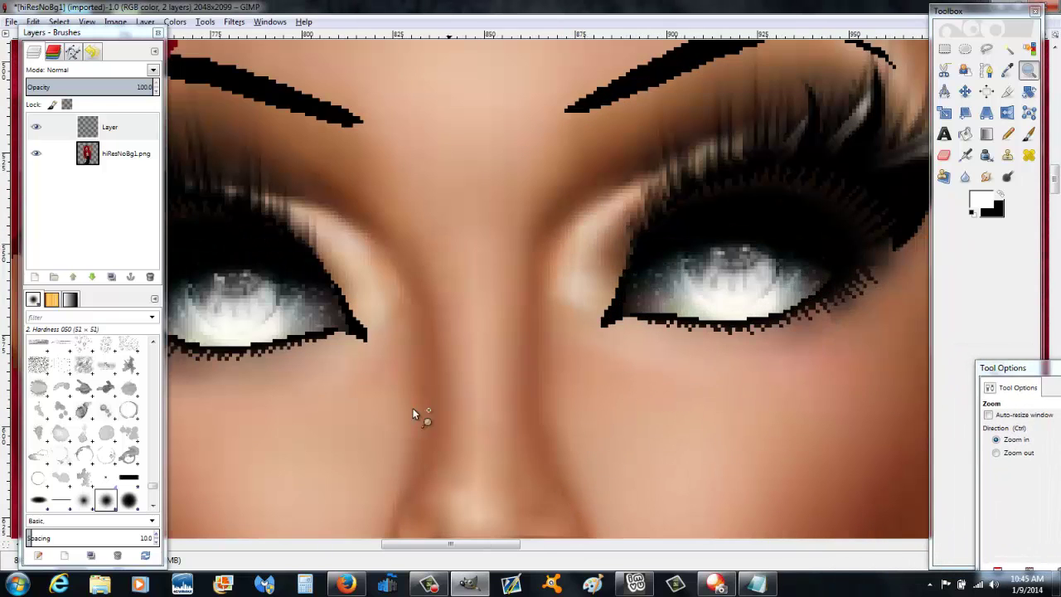
pyautogui.moveTo(125, 40); pyautogui.dragTo(43, 49)
pyautogui.press('p')
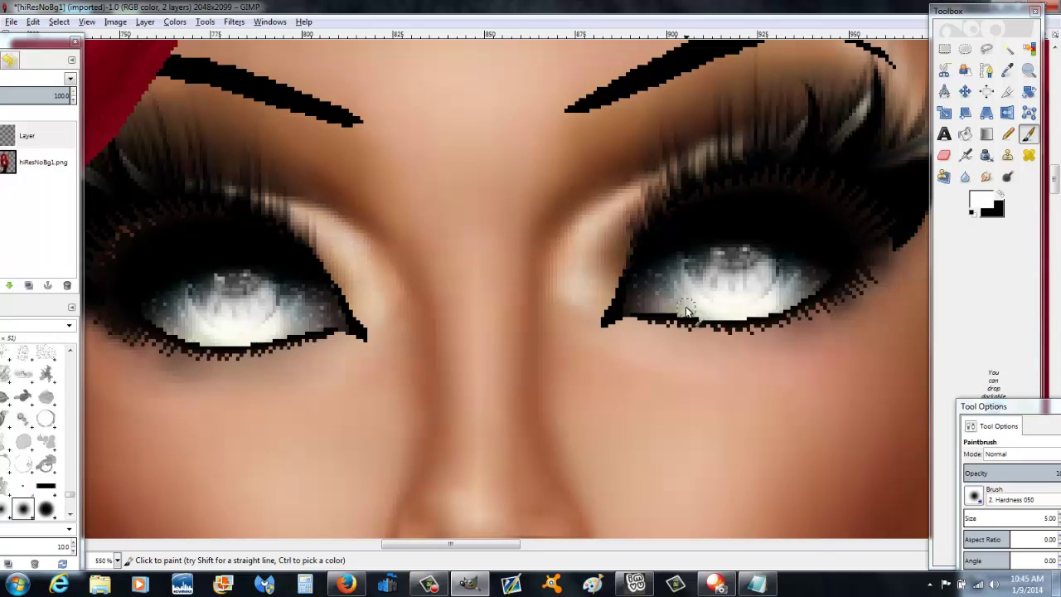
pyautogui.click(1002, 197)
pyautogui.moveTo(618, 313)
pyautogui.mouseDown()
pyautogui.moveTo(611, 326)
pyautogui.moveTo(622, 271)
pyautogui.mouseUp()
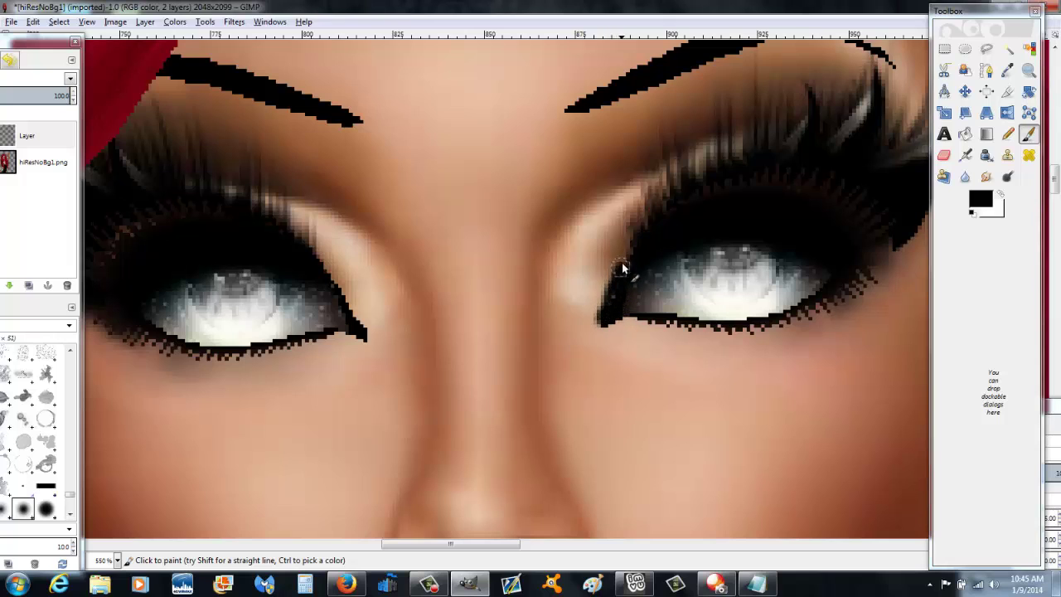
pyautogui.moveTo(609, 326)
pyautogui.mouseDown()
pyautogui.moveTo(723, 331)
pyautogui.moveTo(805, 314)
pyautogui.mouseUp()
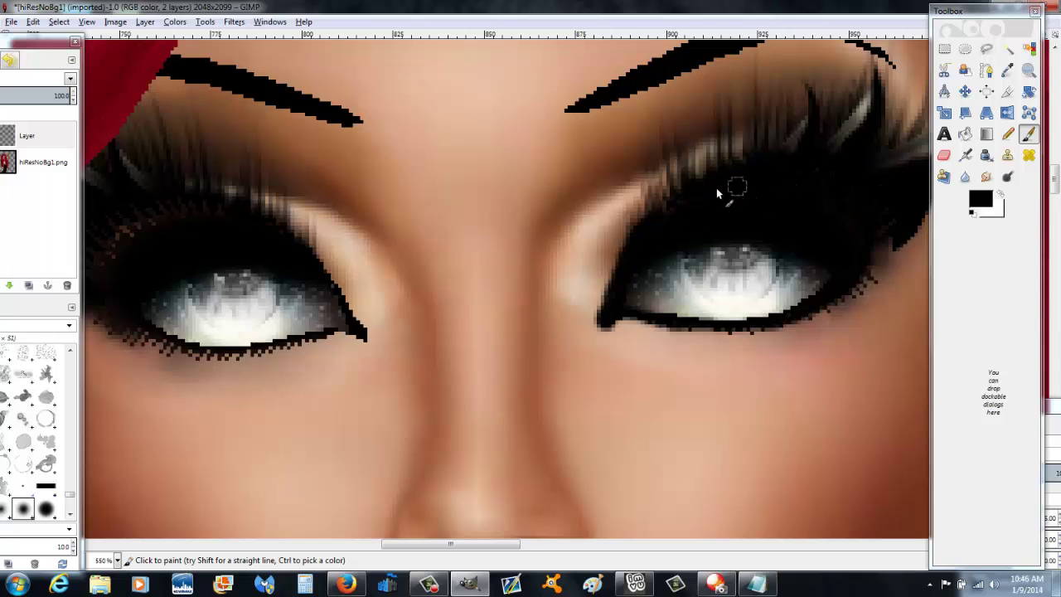
pyautogui.moveTo(604, 321)
pyautogui.mouseDown()
pyautogui.moveTo(639, 317)
pyautogui.moveTo(615, 328)
pyautogui.moveTo(688, 329)
pyautogui.mouseUp()
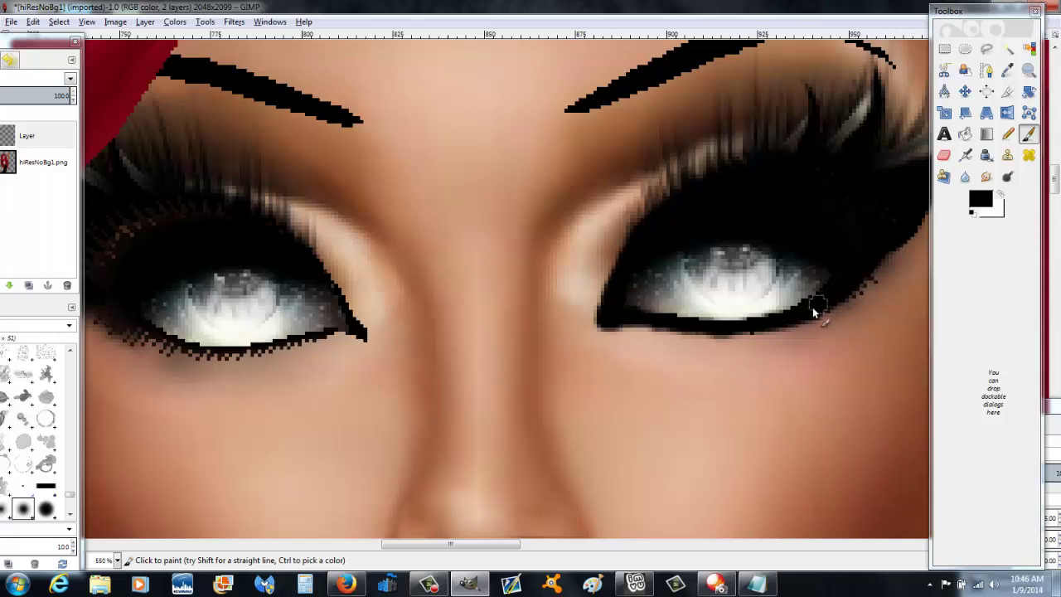
pyautogui.moveTo(766, 328)
pyautogui.mouseDown()
pyautogui.moveTo(620, 326)
pyautogui.moveTo(606, 322)
pyautogui.moveTo(608, 296)
pyautogui.mouseUp()
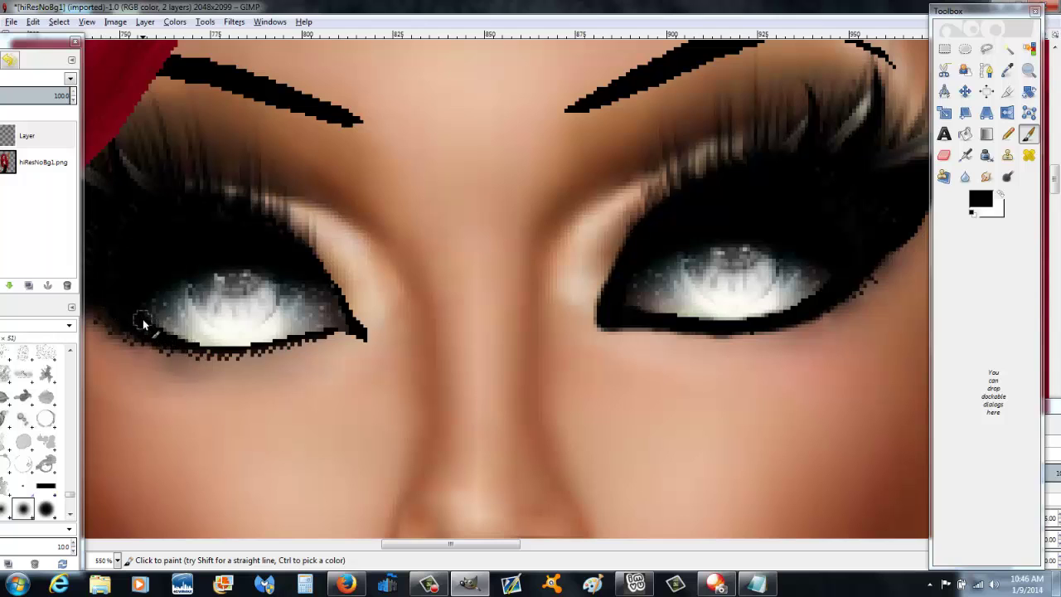
pyautogui.moveTo(257, 351)
pyautogui.mouseDown()
pyautogui.moveTo(362, 334)
pyautogui.moveTo(300, 245)
pyautogui.mouseUp()
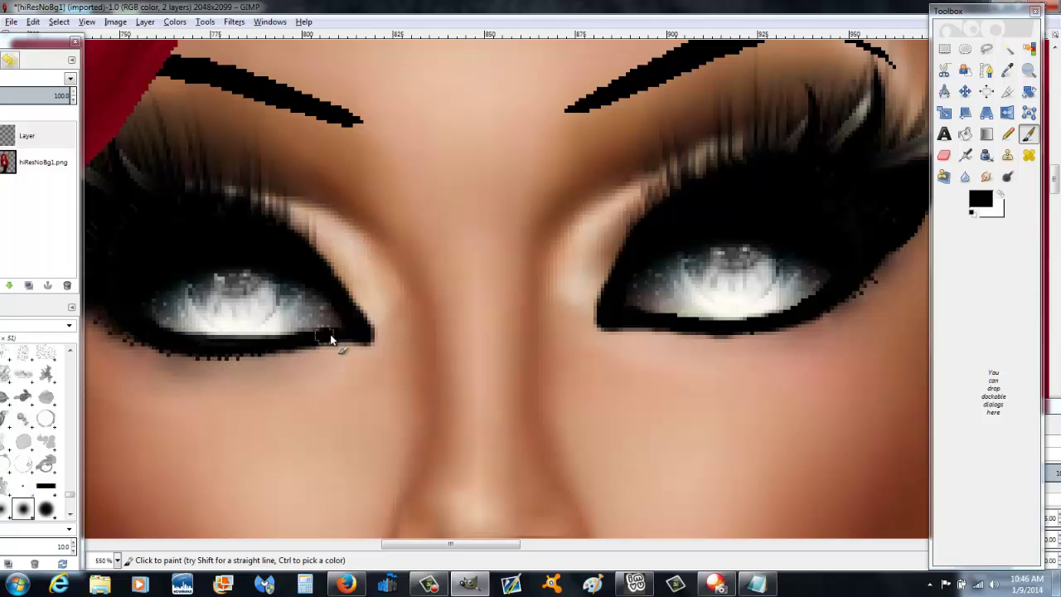
# Step: Clean up the liner's edge at the inner corner of the portrait's right-hand eye with the Paintbrush and Eraser
pyautogui.doubleClick(1029, 71)
pyautogui.click(1000, 491)
pyautogui.doubleClick(727, 464)
pyautogui.scroll(-1, 728, 462)
pyautogui.scroll(-1, 624, 545)
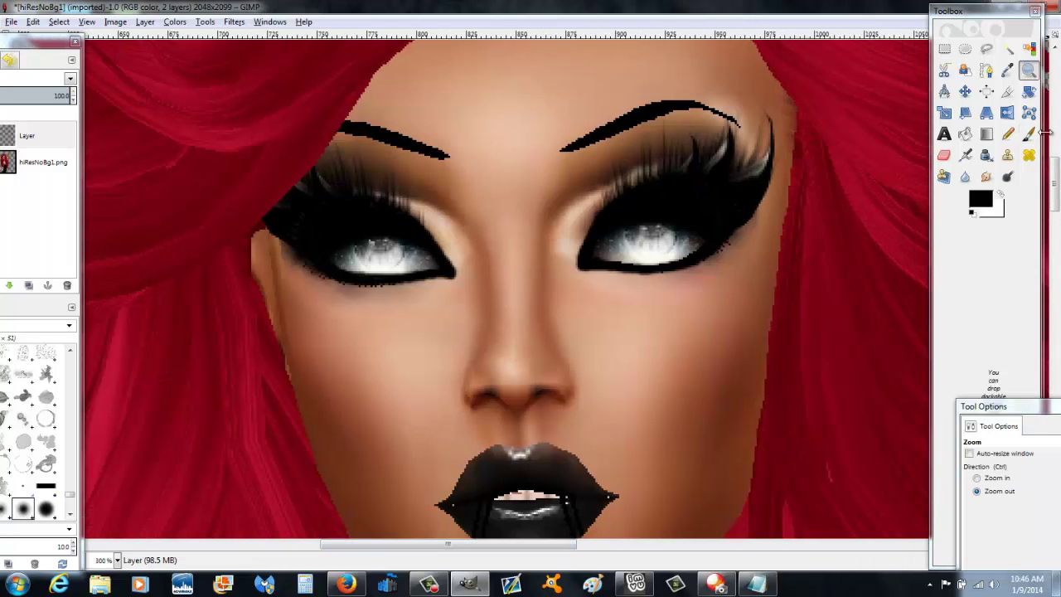
pyautogui.click(1029, 135)
pyautogui.click(944, 155)
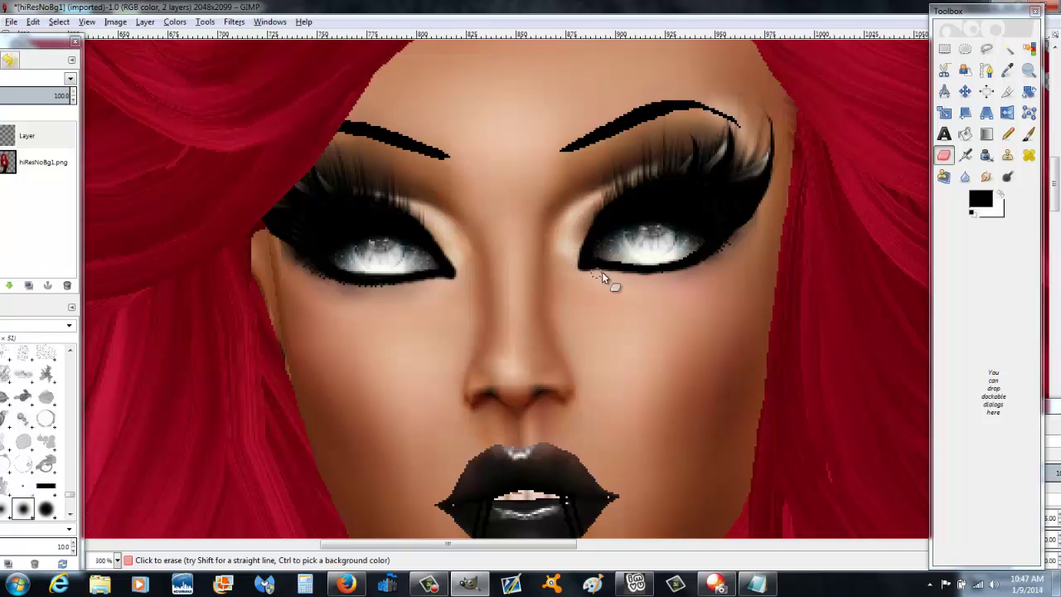
pyautogui.press('p')
pyautogui.hotkey('shift', 'e')
pyautogui.click(1029, 134)
pyautogui.click(944, 155)
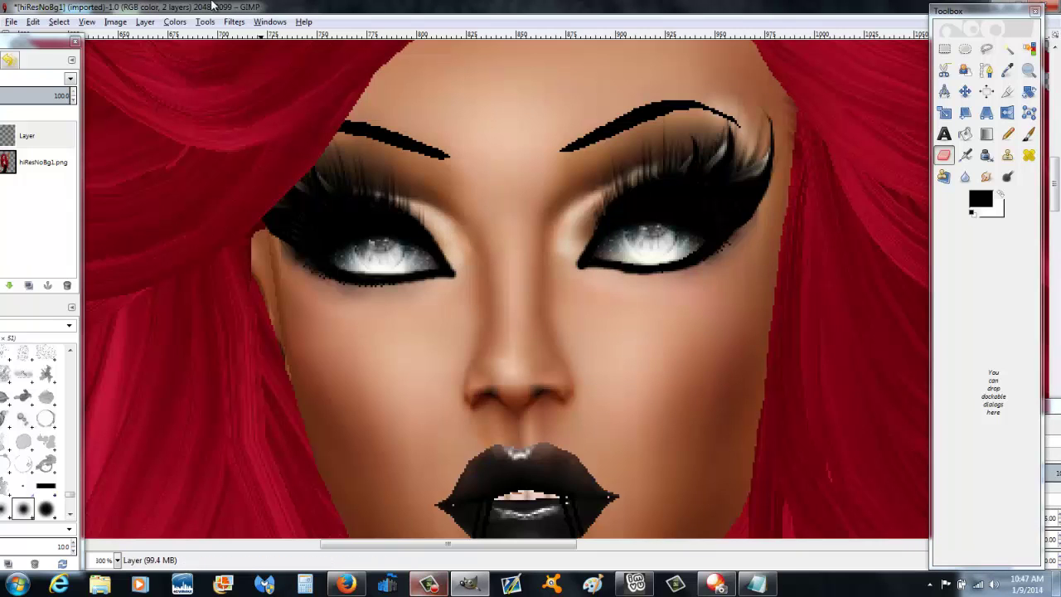
# Step: Soften the painted eyeliner layer with a Gaussian Blur, using a reduced blur radius
pyautogui.click(234, 22)
pyautogui.moveTo(372, 103)
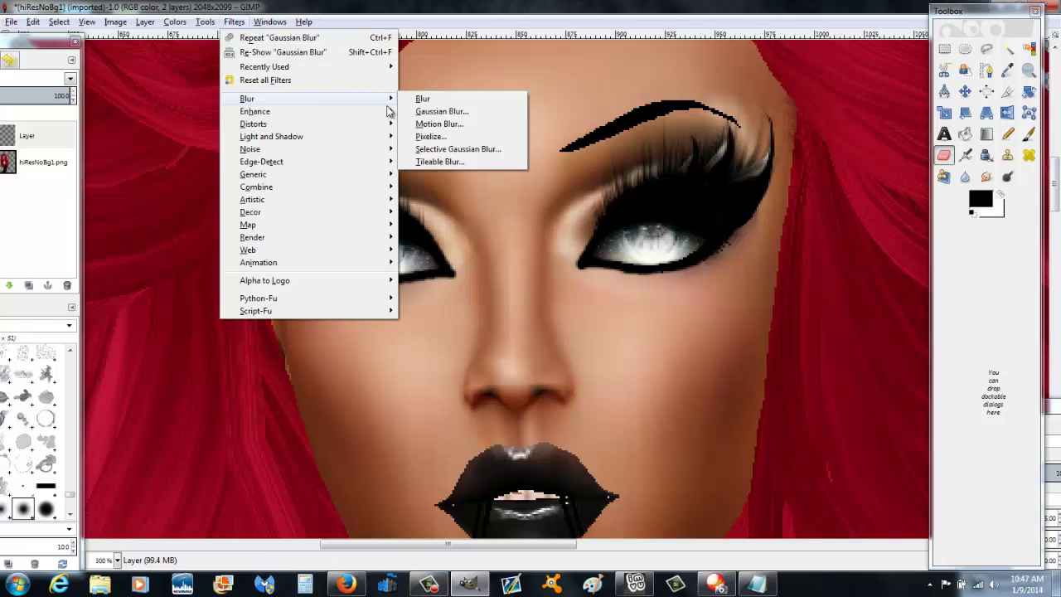
pyautogui.click(464, 114)
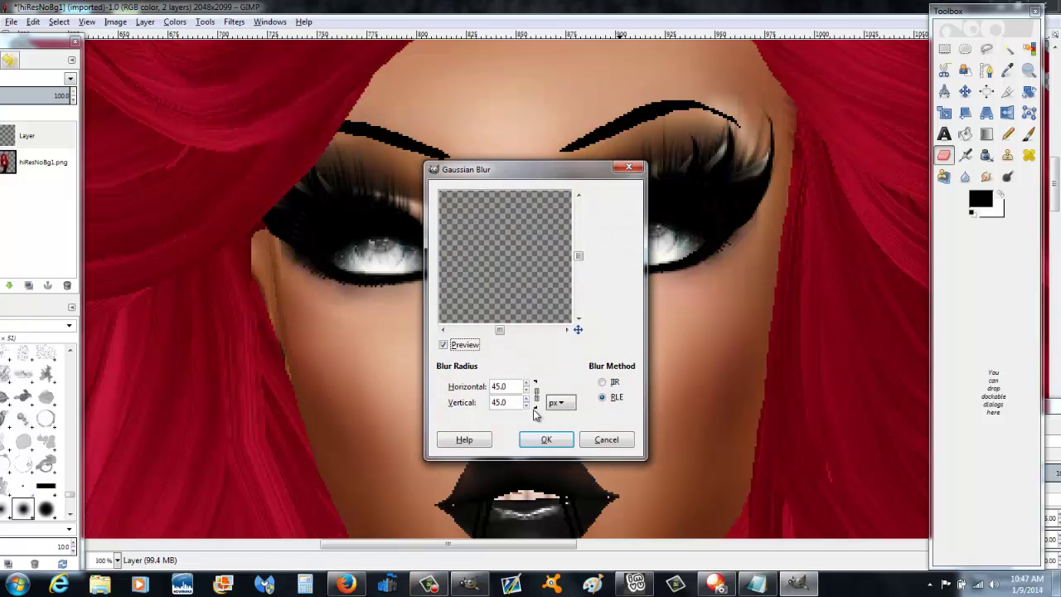
pyautogui.click(526, 390)
pyautogui.click(527, 397)
pyautogui.click(548, 440)
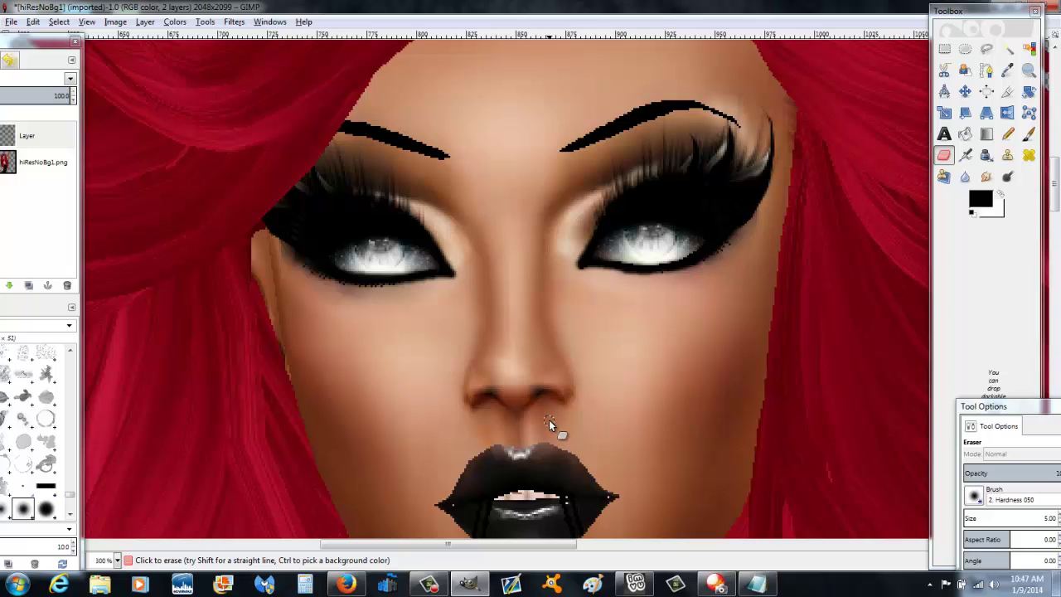
pyautogui.moveTo(40, 49); pyautogui.dragTo(122, 43)
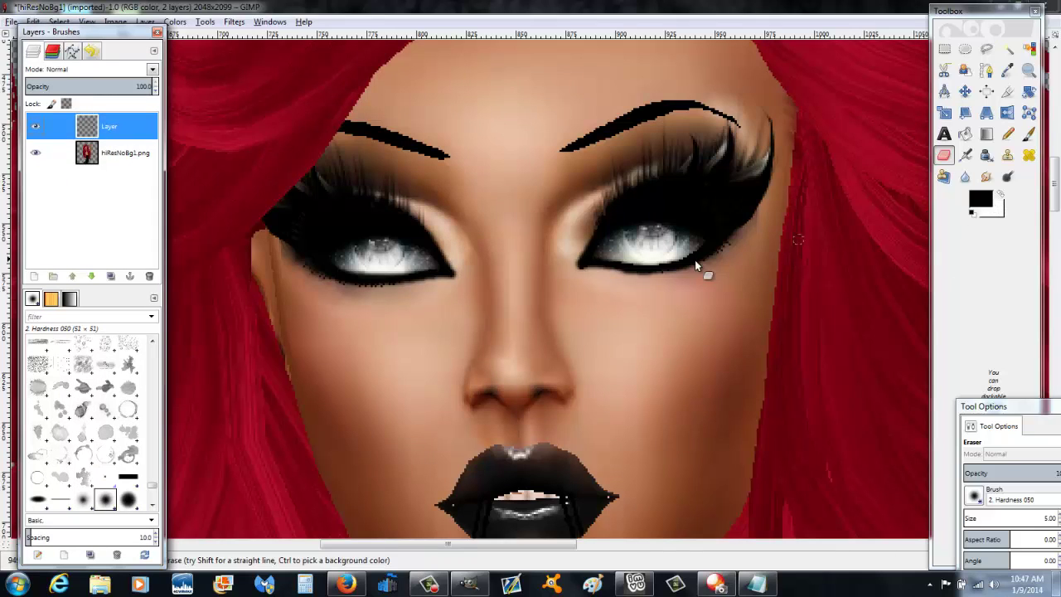
# Step: Set the foreground colour to teal, 10b8ba
pyautogui.click(1002, 196)
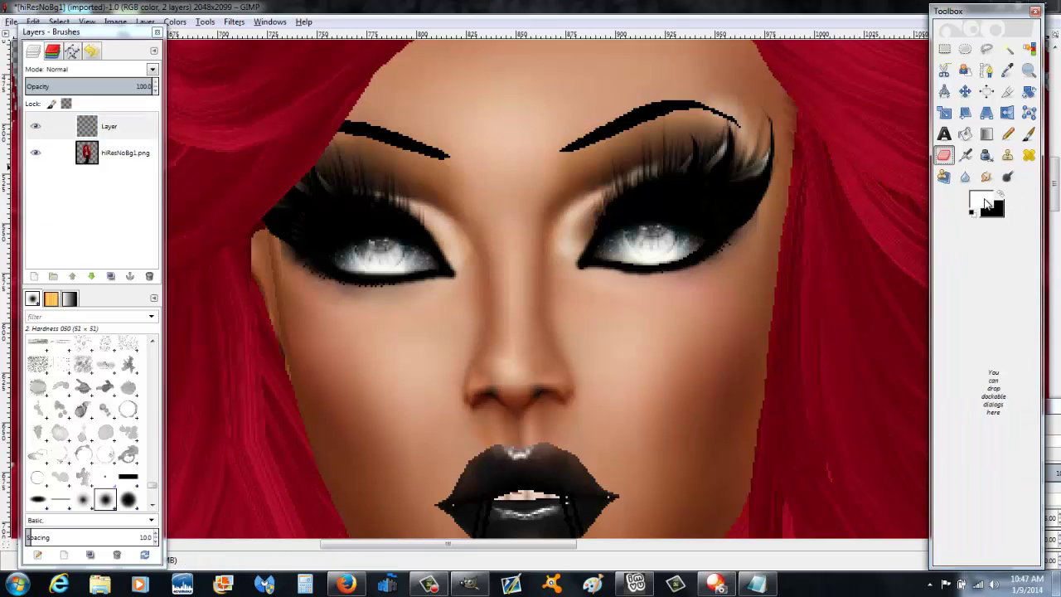
pyautogui.click(987, 205)
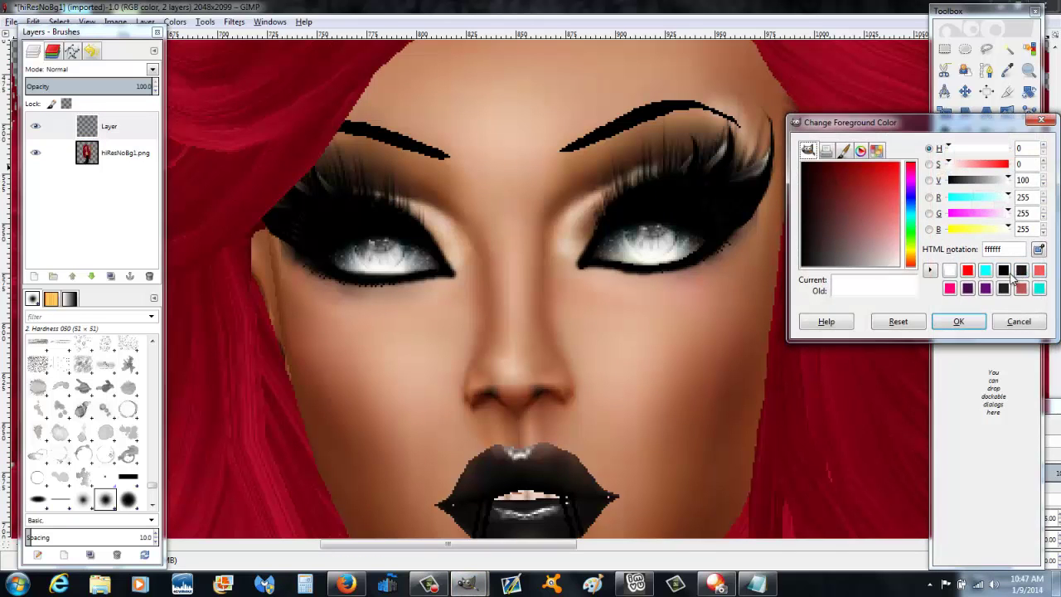
pyautogui.click(1013, 322)
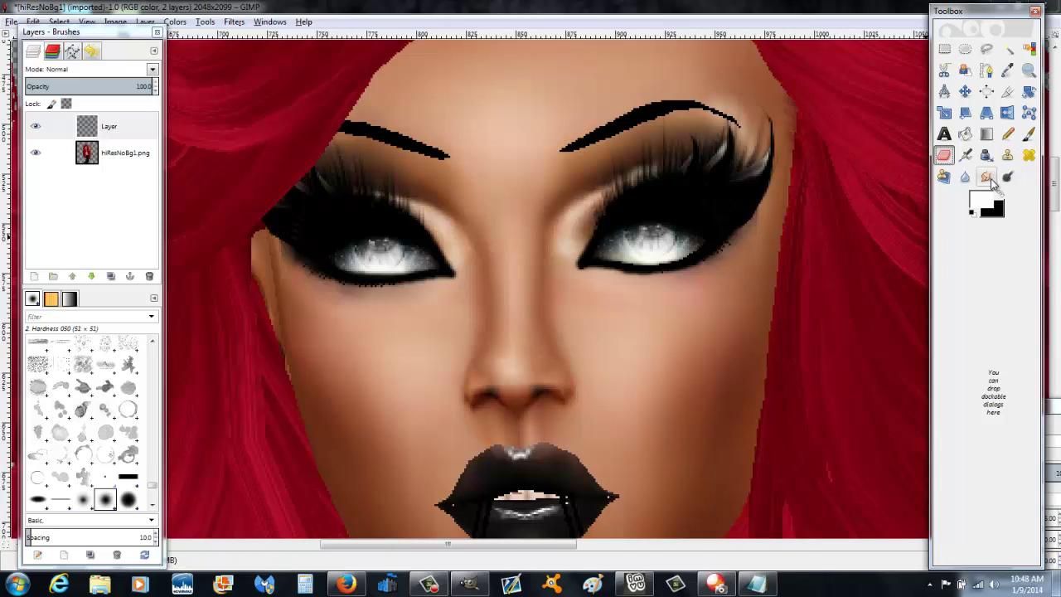
pyautogui.click(982, 206)
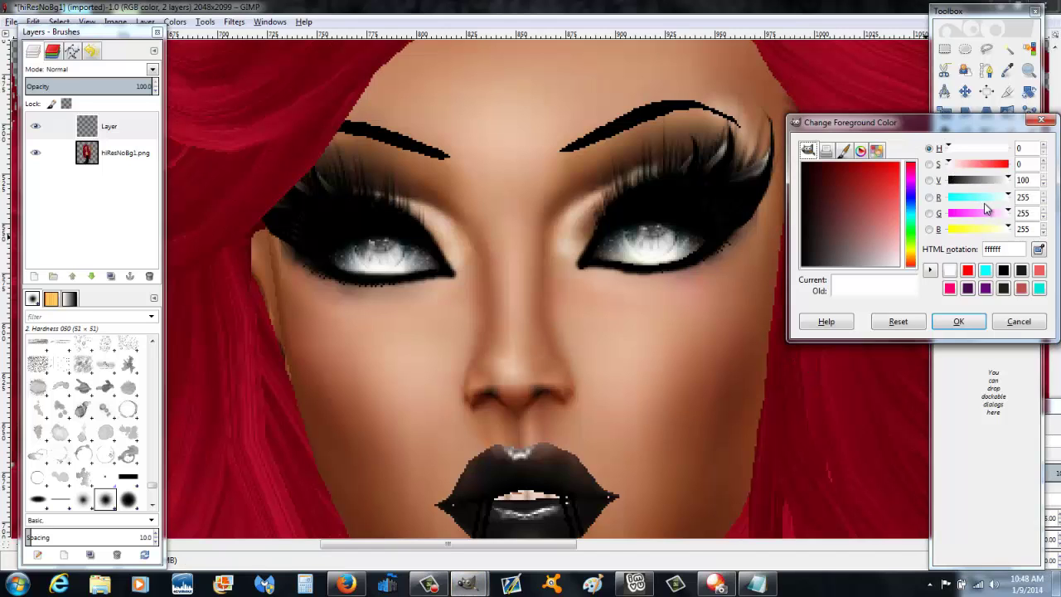
pyautogui.click(987, 271)
pyautogui.moveTo(858, 195); pyautogui.dragTo(874, 172)
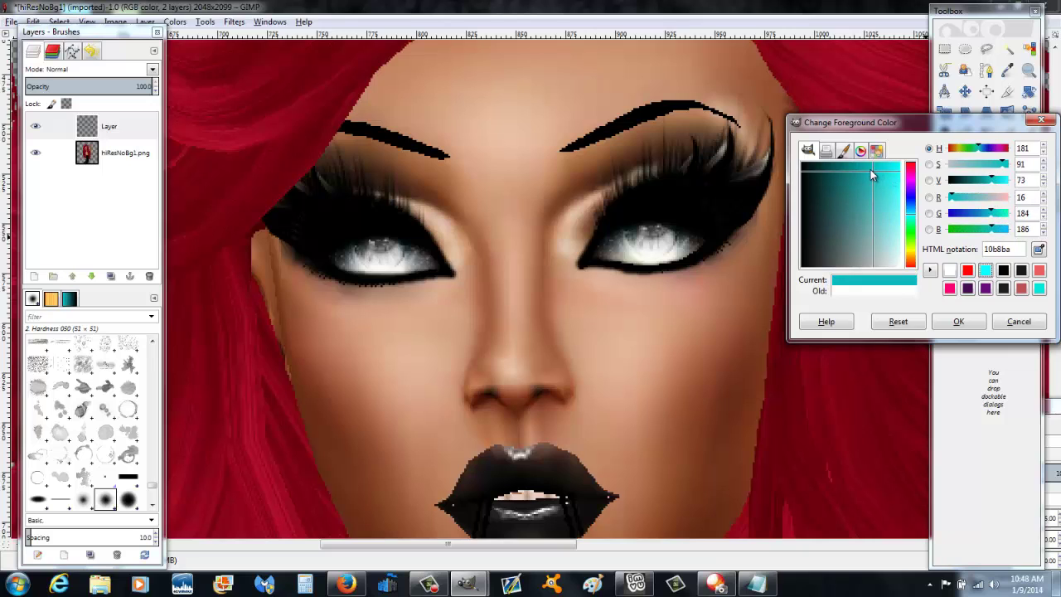
pyautogui.click(959, 323)
# Step: Add another transparent layer above the eyeliner layer for painting the eyes with the Paintbrush
pyautogui.click(1029, 134)
pyautogui.click(34, 278)
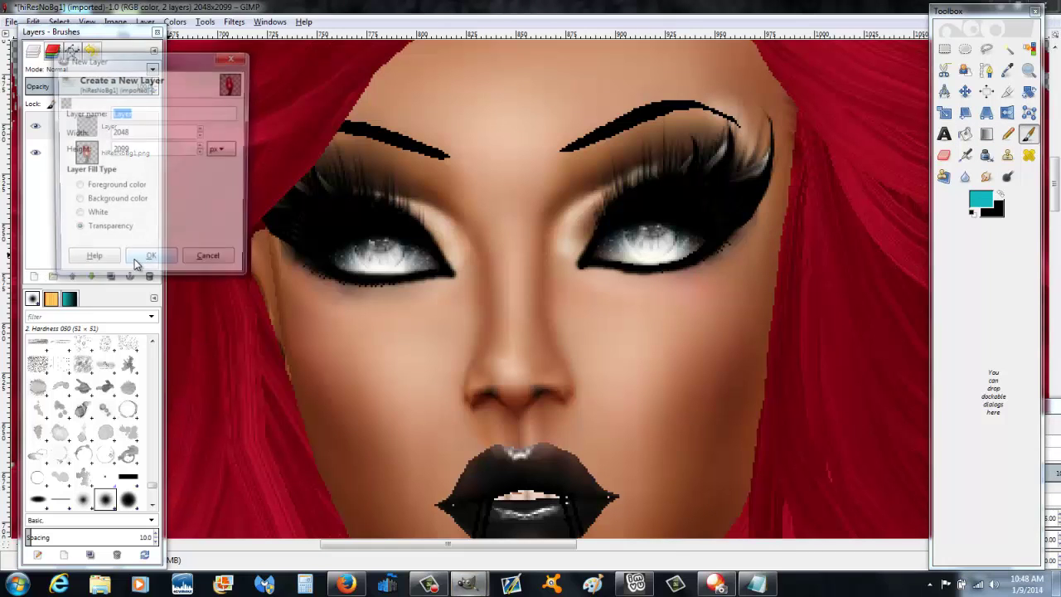
pyautogui.press('Return')
# Step: Try painting teal over the iris of the portrait's right-hand eye and undo the stroke
pyautogui.moveTo(631, 244)
pyautogui.mouseDown()
pyautogui.moveTo(663, 239)
pyautogui.moveTo(676, 248)
pyautogui.mouseUp()
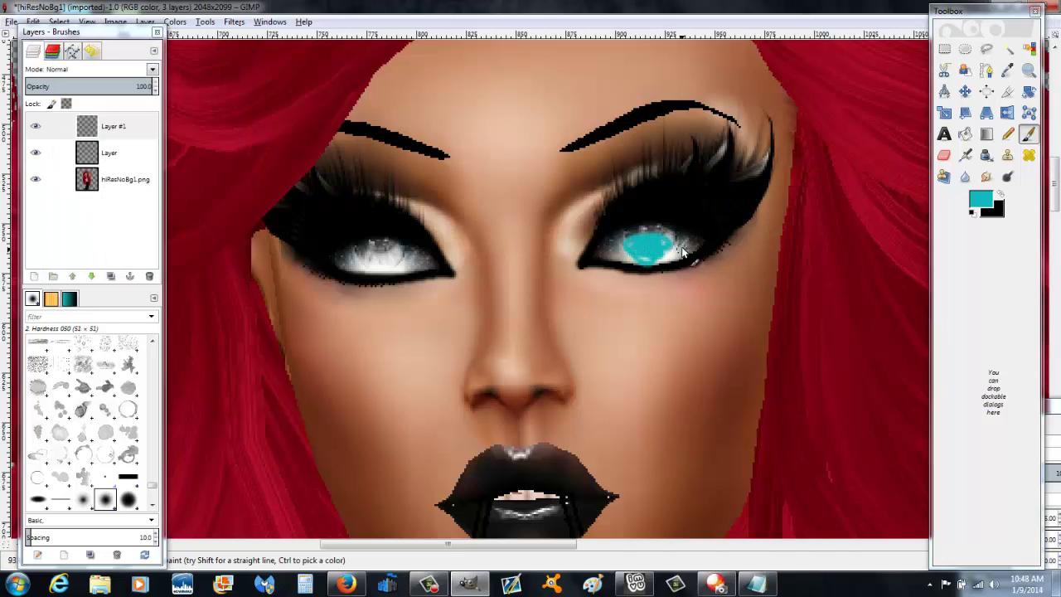
pyautogui.hotkey('ctrl', 'z')
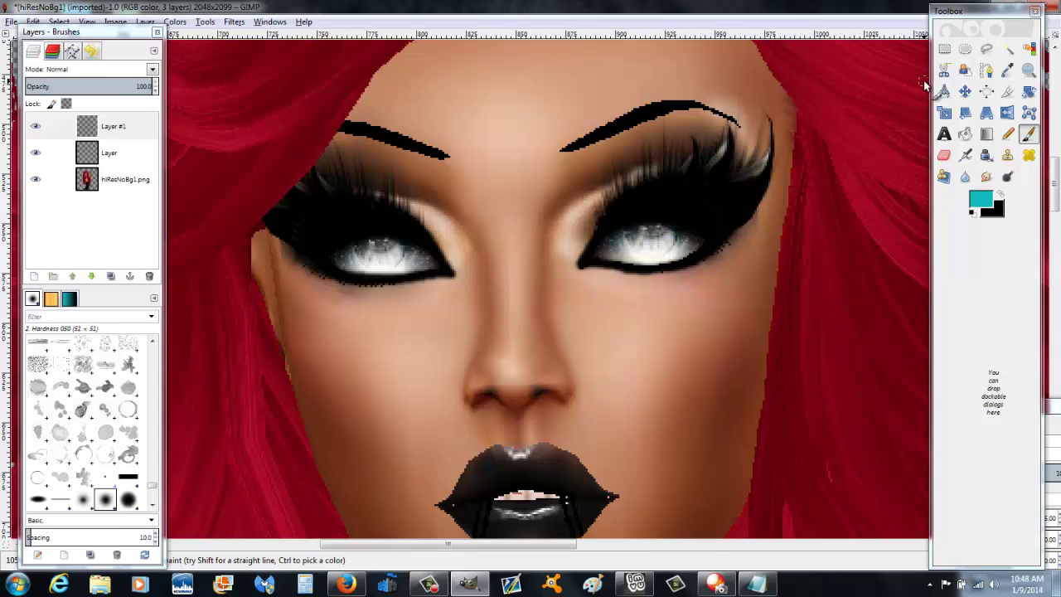
# Step: Reset the colours to black and white, make white the foreground, and paint over both irises on the new top layer
pyautogui.click(999, 194)
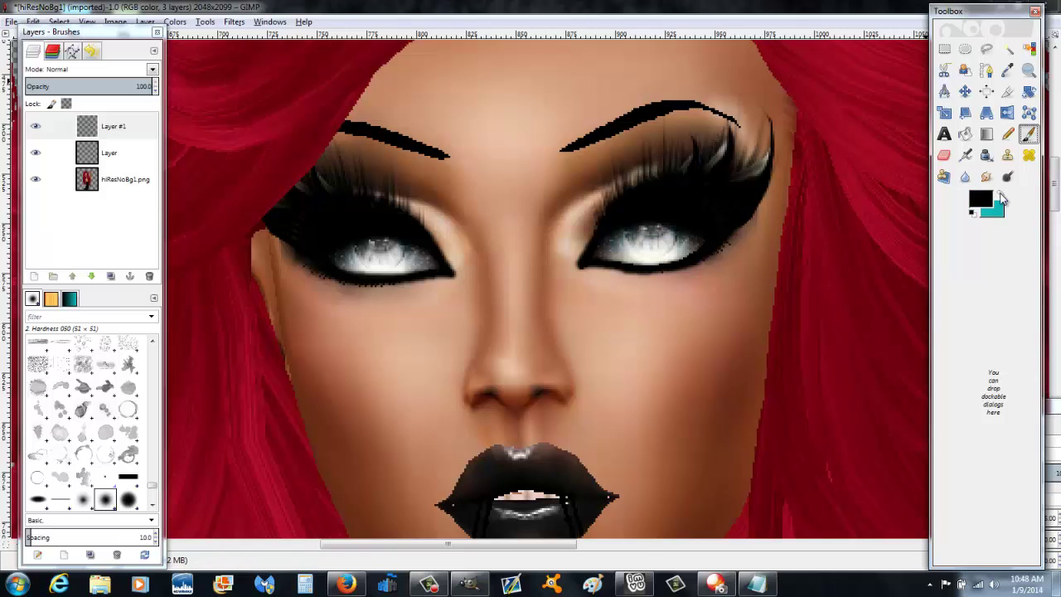
pyautogui.click(974, 213)
pyautogui.click(999, 200)
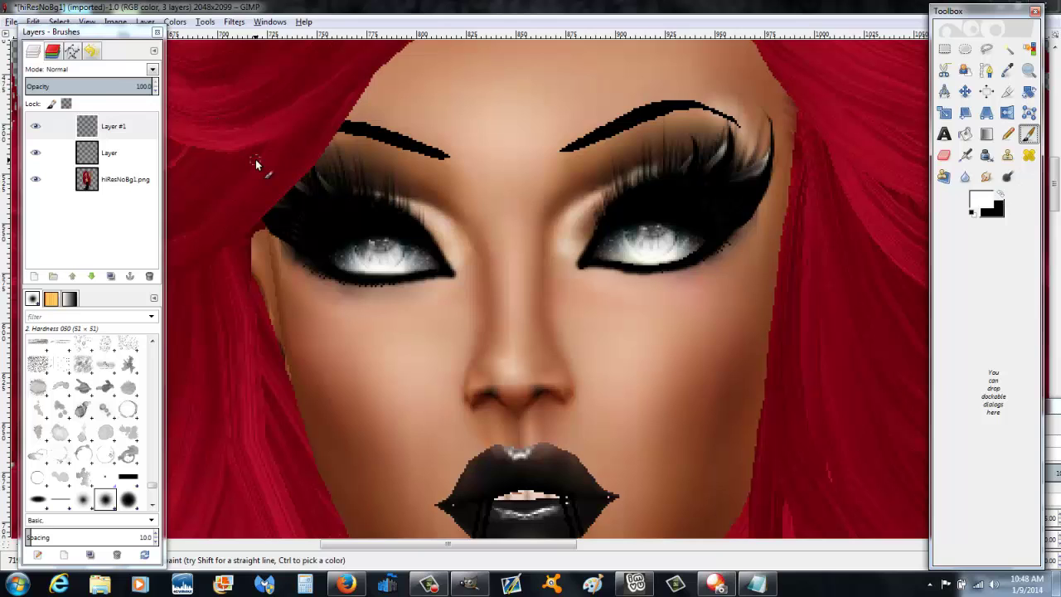
pyautogui.click(152, 70)
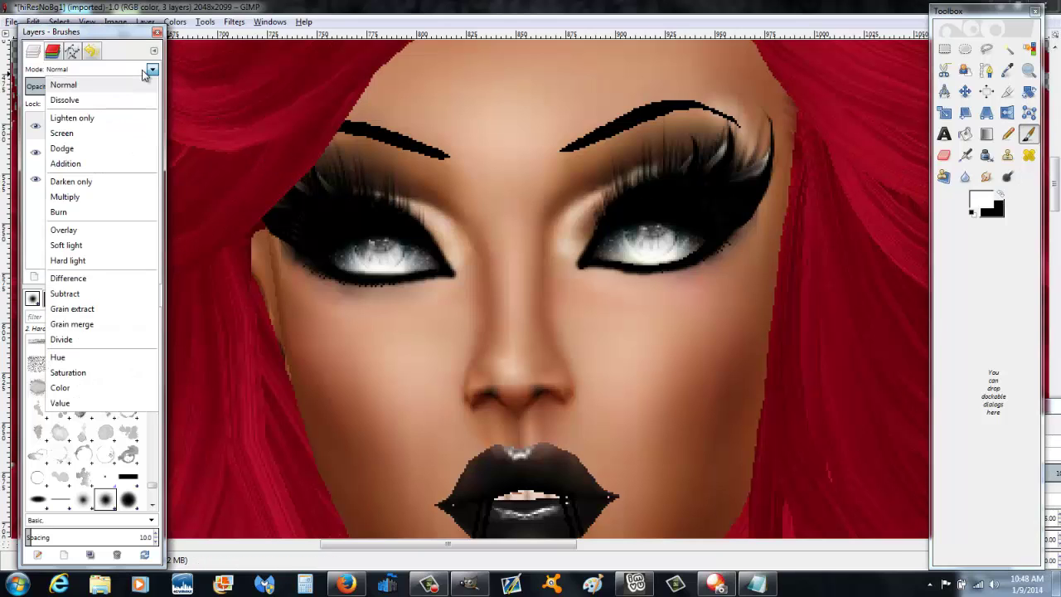
pyautogui.click(144, 74)
pyautogui.click(120, 131)
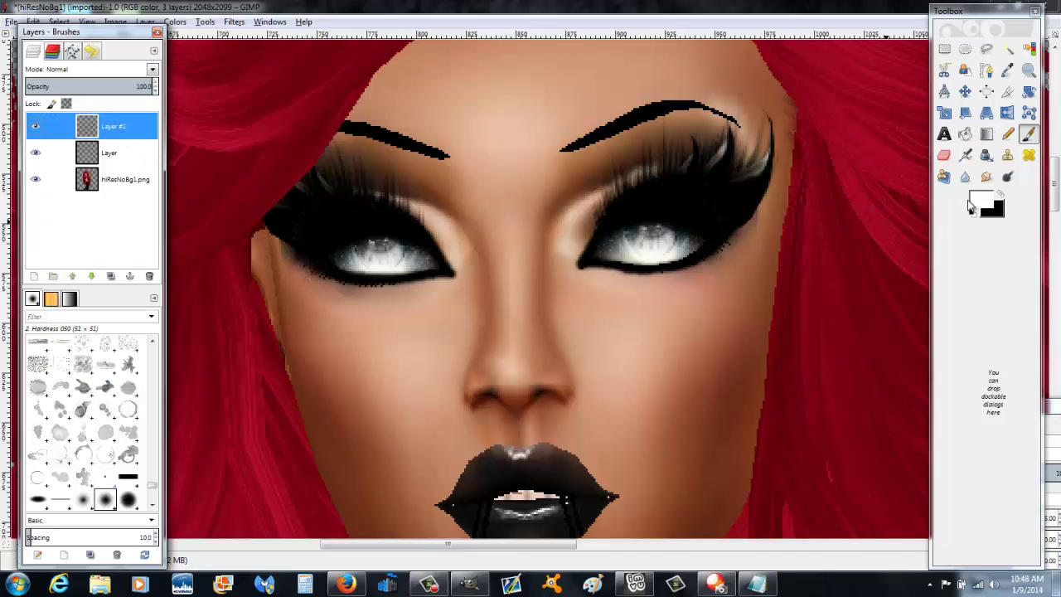
pyautogui.click(655, 236)
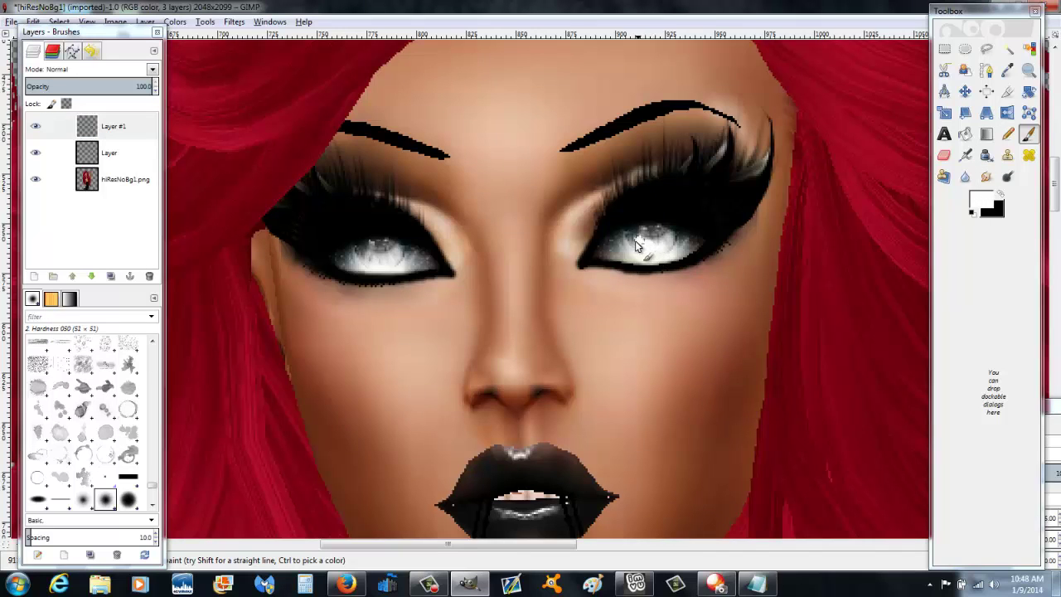
pyautogui.moveTo(632, 233)
pyautogui.mouseDown()
pyautogui.moveTo(670, 236)
pyautogui.moveTo(667, 252)
pyautogui.moveTo(643, 249)
pyautogui.moveTo(659, 241)
pyautogui.moveTo(663, 250)
pyautogui.mouseUp()
pyautogui.moveTo(377, 263)
pyautogui.mouseDown()
pyautogui.moveTo(361, 256)
pyautogui.moveTo(388, 275)
pyautogui.moveTo(405, 263)
pyautogui.moveTo(399, 253)
pyautogui.moveTo(378, 269)
pyautogui.moveTo(383, 252)
pyautogui.mouseUp()
pyautogui.moveTo(375, 252); pyautogui.dragTo(389, 250)
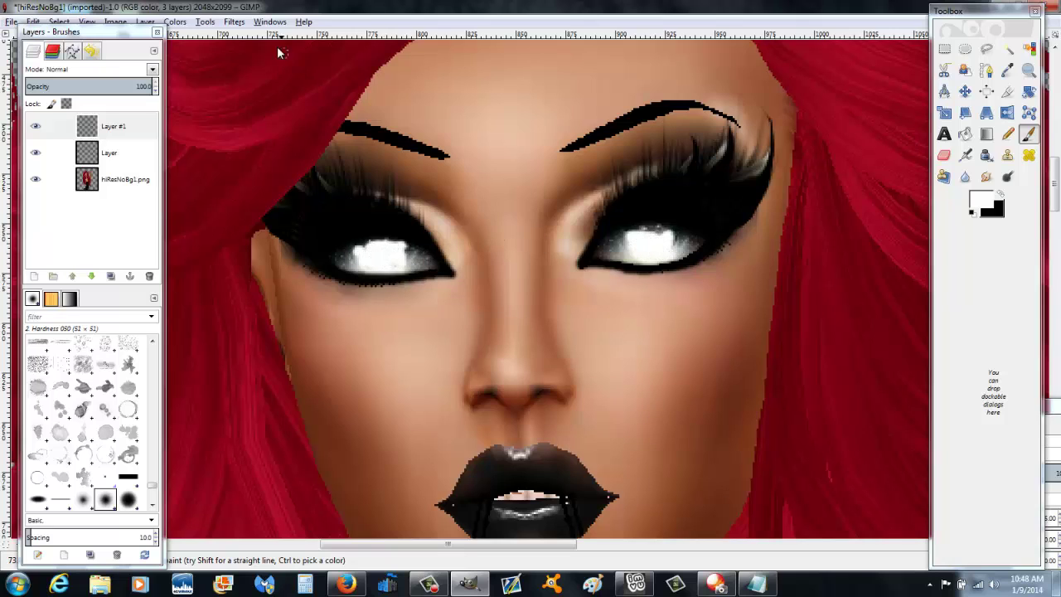
# Step: Apply a Gaussian Blur to the white iris paint on the top layer
pyautogui.click(233, 22)
pyautogui.moveTo(264, 100)
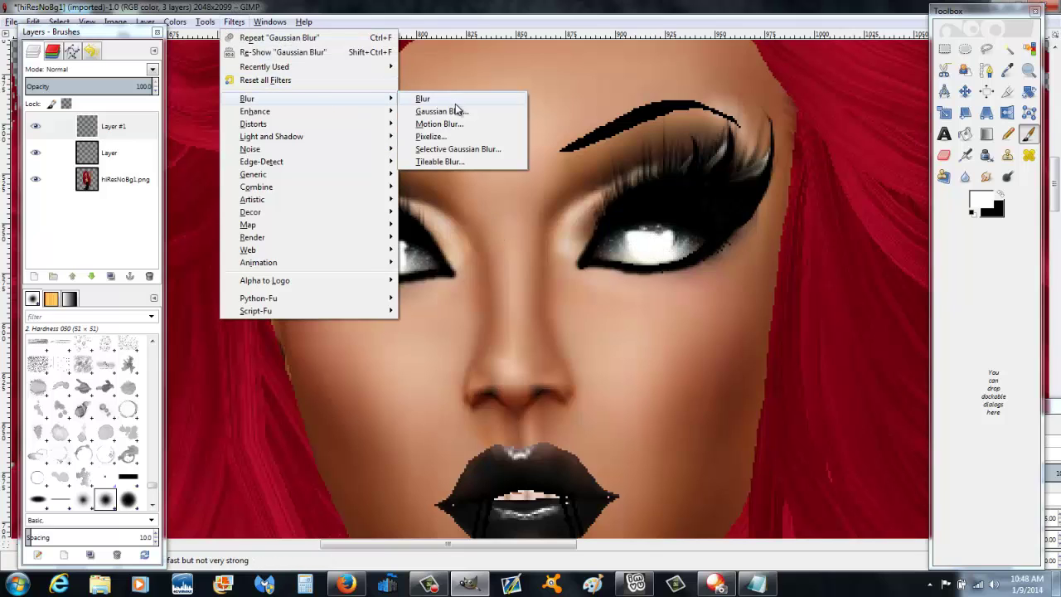
pyautogui.click(456, 109)
pyautogui.click(526, 383)
pyautogui.click(526, 383)
pyautogui.click(545, 439)
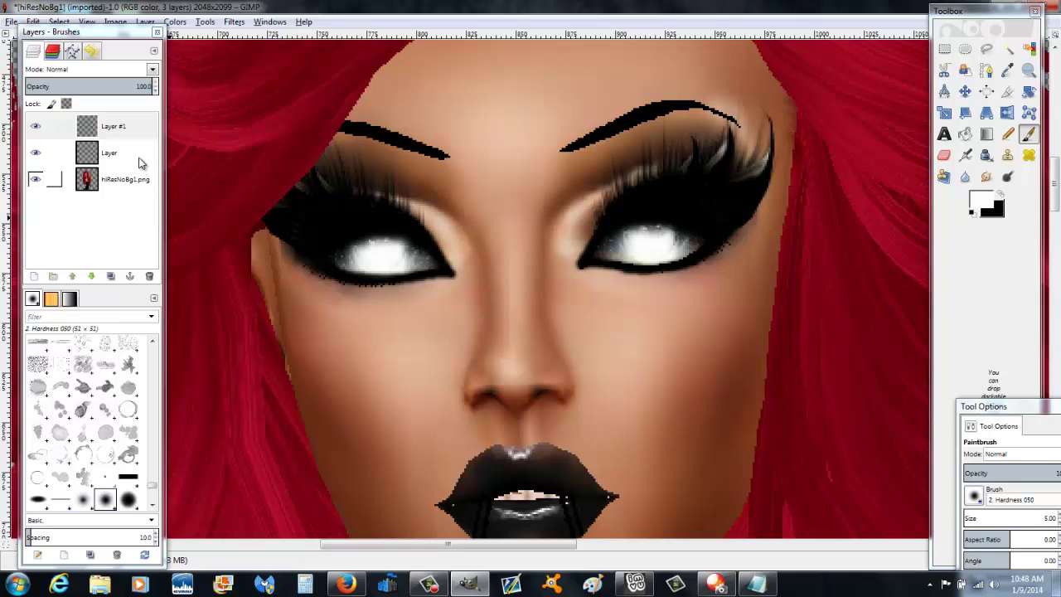
# Step: Zoom out to examine the retouched eyes on the whole figure
pyautogui.click(1030, 72)
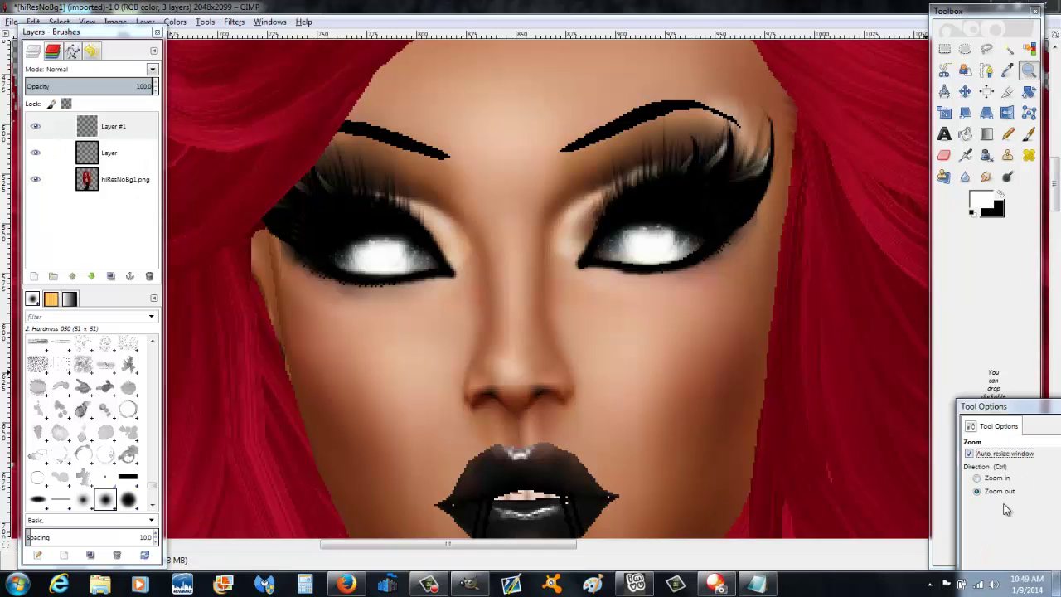
pyautogui.click(730, 474)
pyautogui.click(741, 455)
pyautogui.scroll(-3, 559, 426)
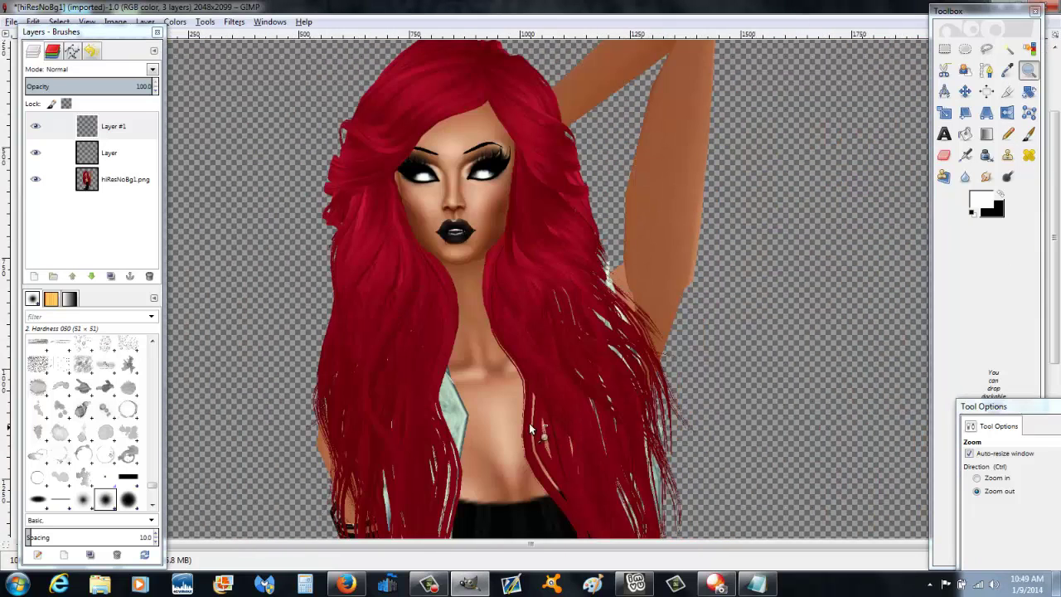
# Step: Set the blend mode of the top white iris layer to Overlay
pyautogui.scroll(-3, 426, 282)
pyautogui.scroll(3, 430, 283)
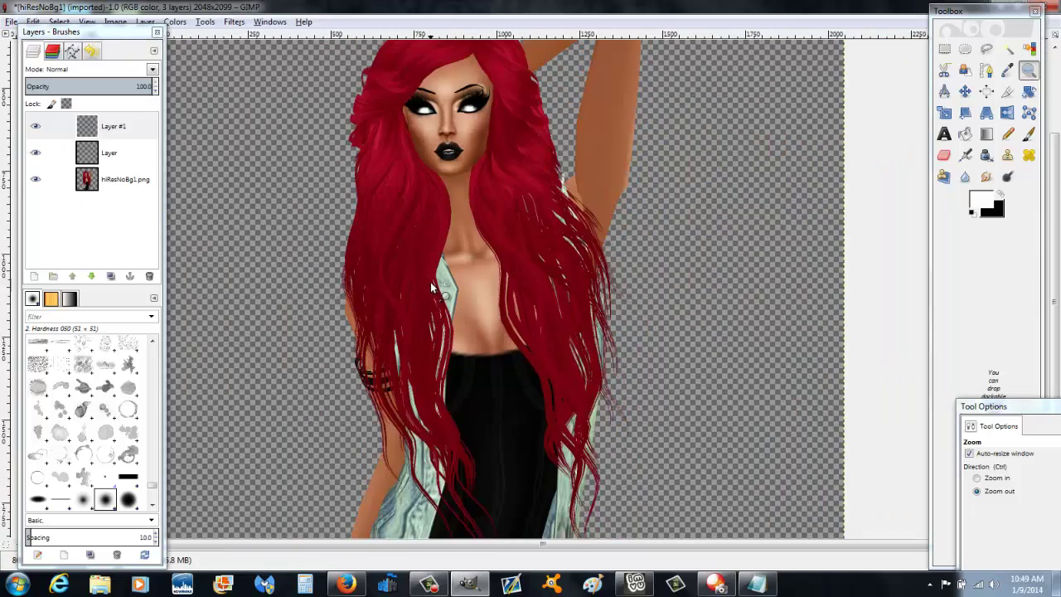
pyautogui.click(430, 283)
pyautogui.click(153, 71)
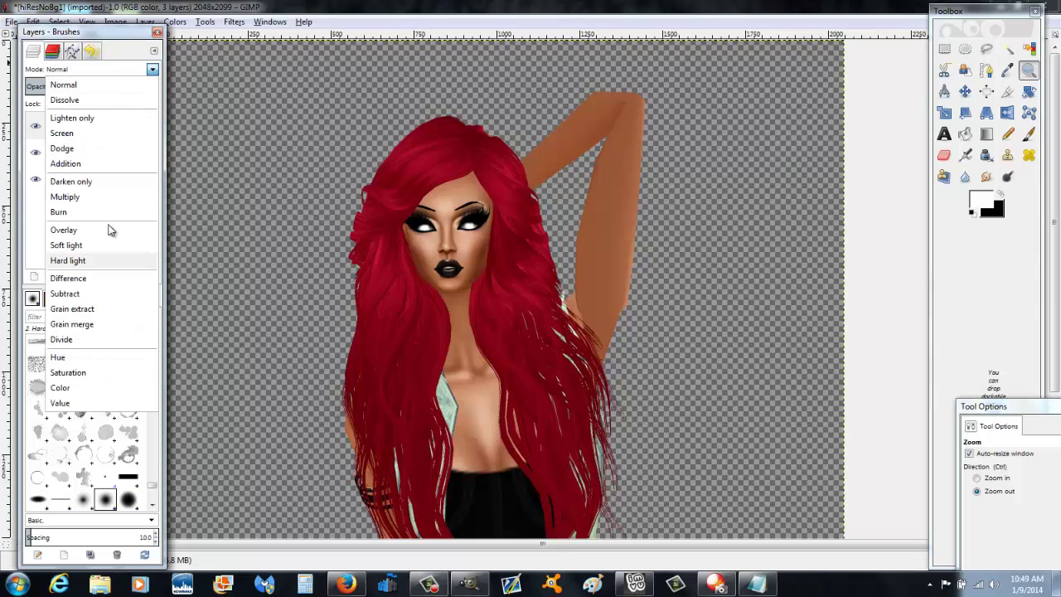
pyautogui.click(97, 232)
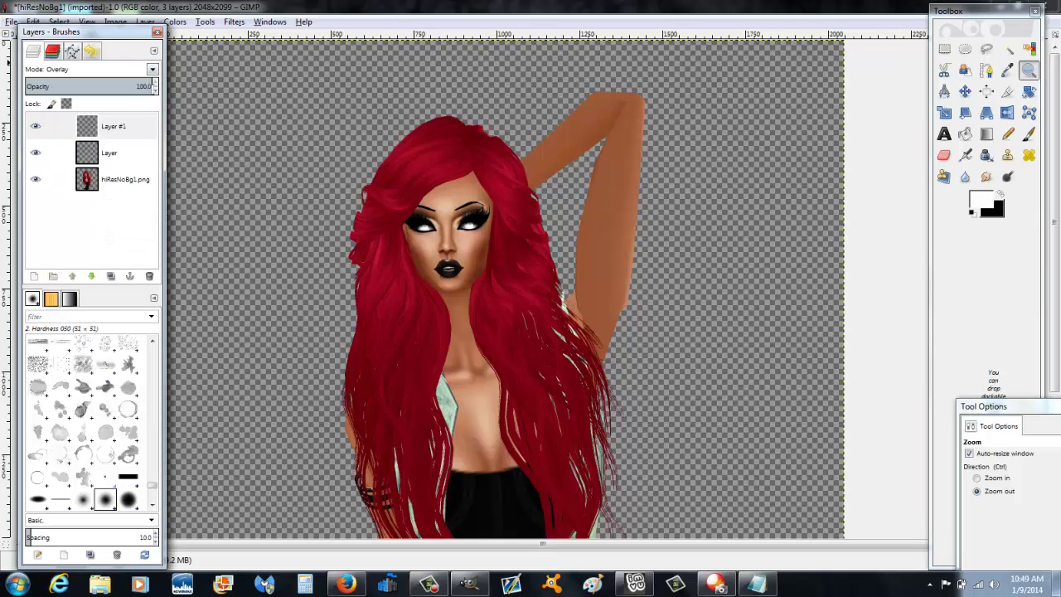
# Step: Try the Grain merge and Dodge blend modes on the white iris layer and return it to Overlay
pyautogui.click(153, 69)
pyautogui.click(89, 330)
pyautogui.click(152, 69)
pyautogui.click(123, 149)
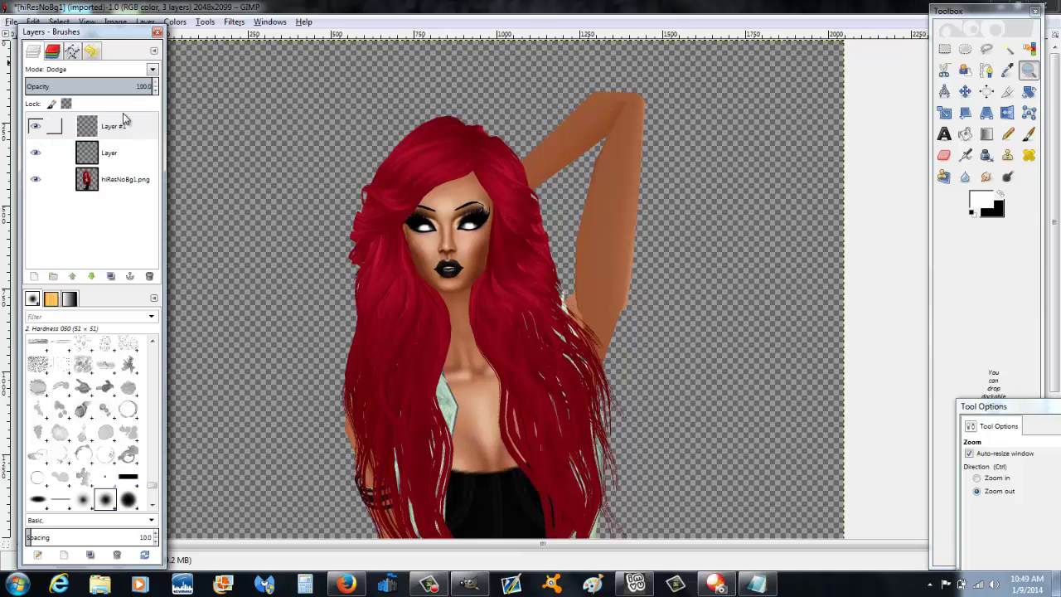
pyautogui.click(153, 71)
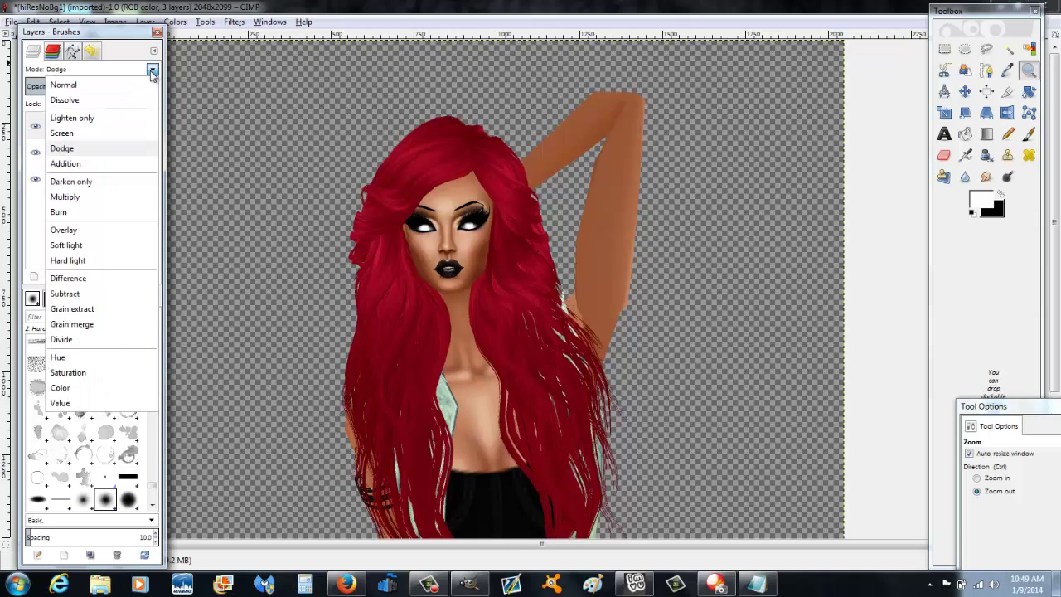
pyautogui.click(75, 233)
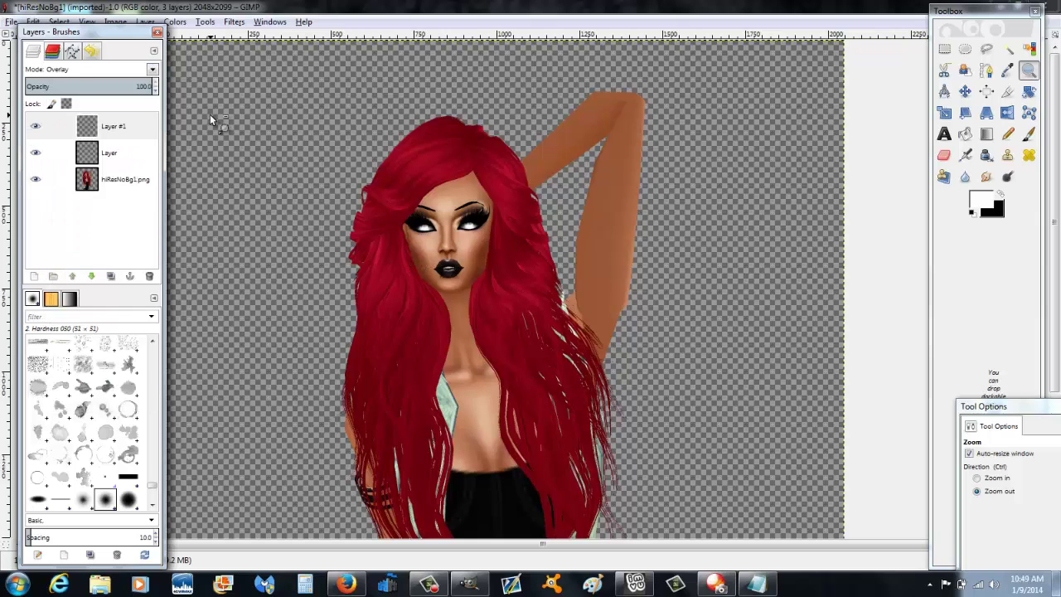
# Step: Lower the opacity of the white iris layer to 50
pyautogui.click(149, 71)
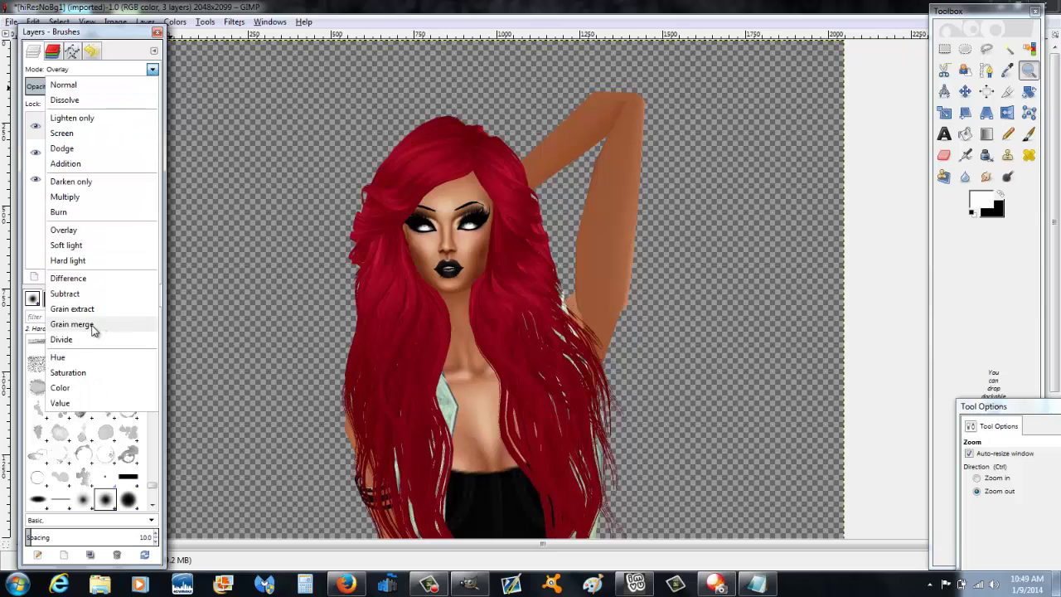
pyautogui.click(154, 72)
pyautogui.moveTo(145, 86); pyautogui.dragTo(89, 91)
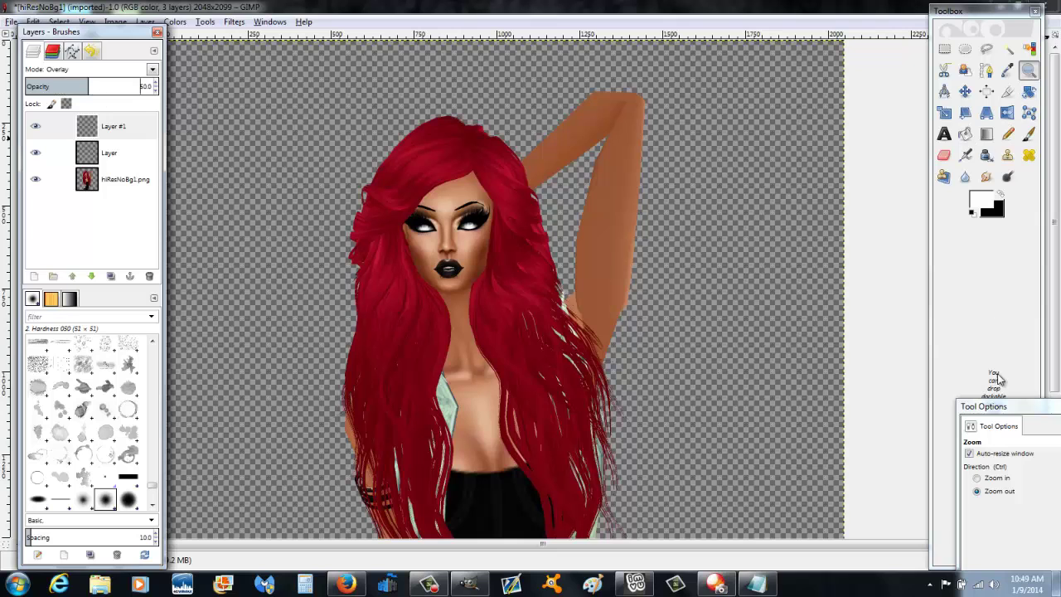
# Step: Add a new layer above the white iris layer and swap the colours to make black the foreground
pyautogui.click(977, 478)
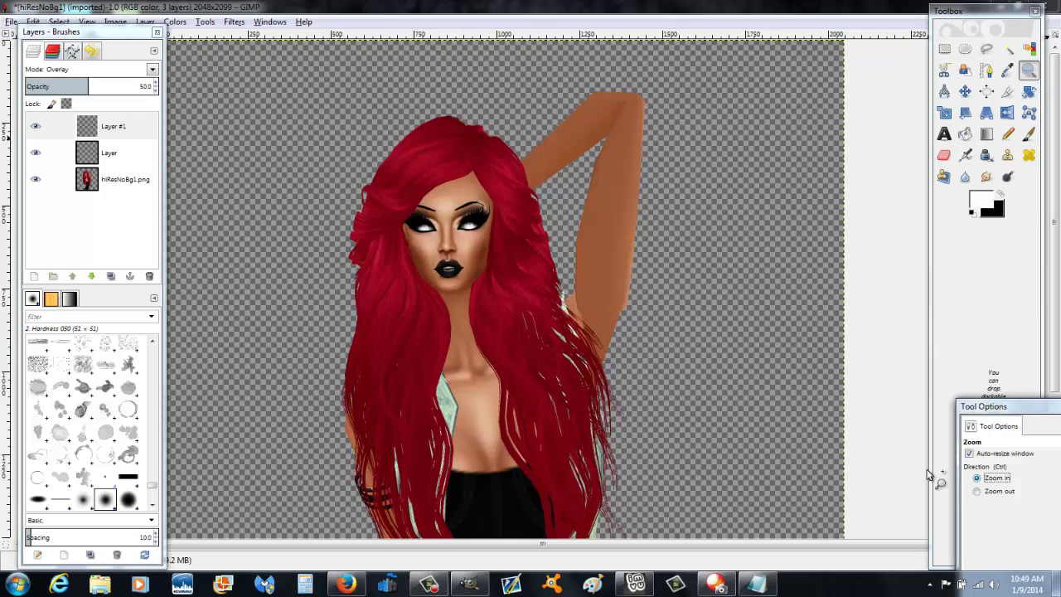
pyautogui.click(427, 247)
pyautogui.click(427, 247)
pyautogui.click(431, 245)
pyautogui.click(441, 247)
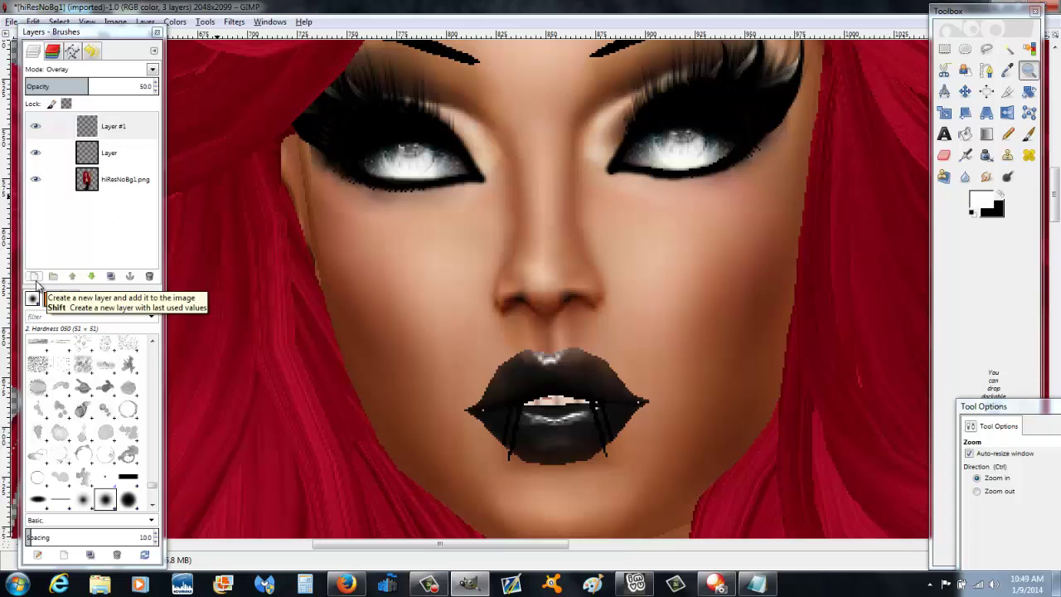
pyautogui.click(34, 278)
pyautogui.click(181, 294)
pyautogui.click(118, 127)
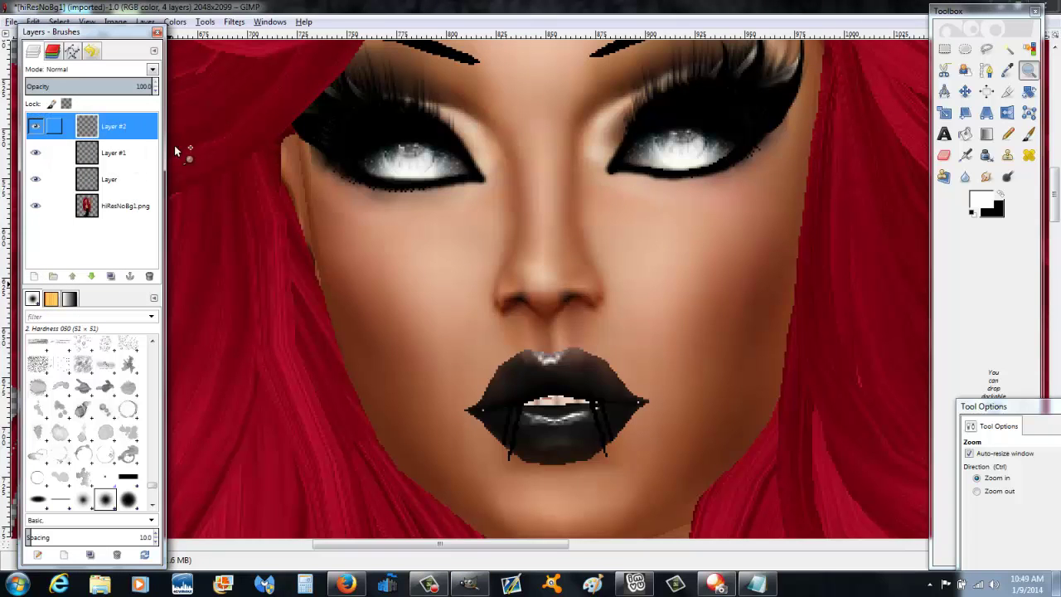
pyautogui.moveTo(1021, 421); pyautogui.dragTo(1011, 403)
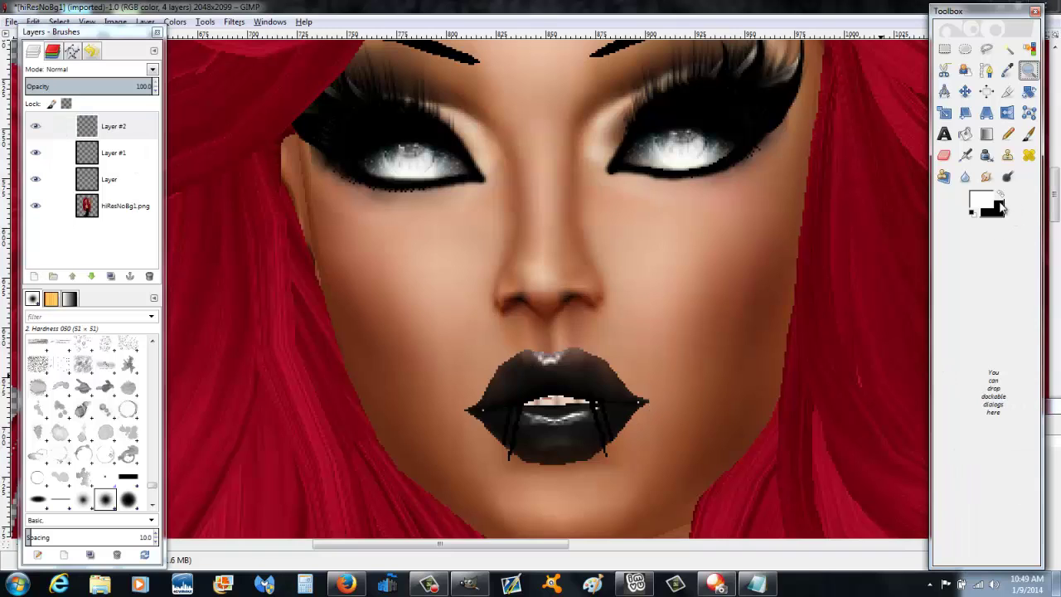
pyautogui.click(1000, 199)
pyautogui.click(974, 205)
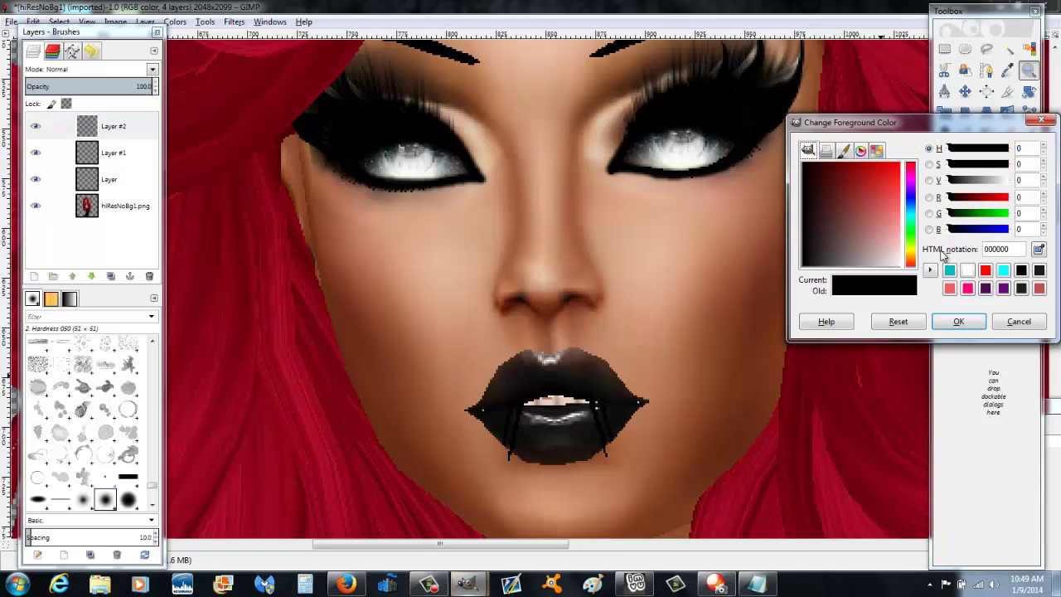
pyautogui.moveTo(870, 228); pyautogui.dragTo(903, 187)
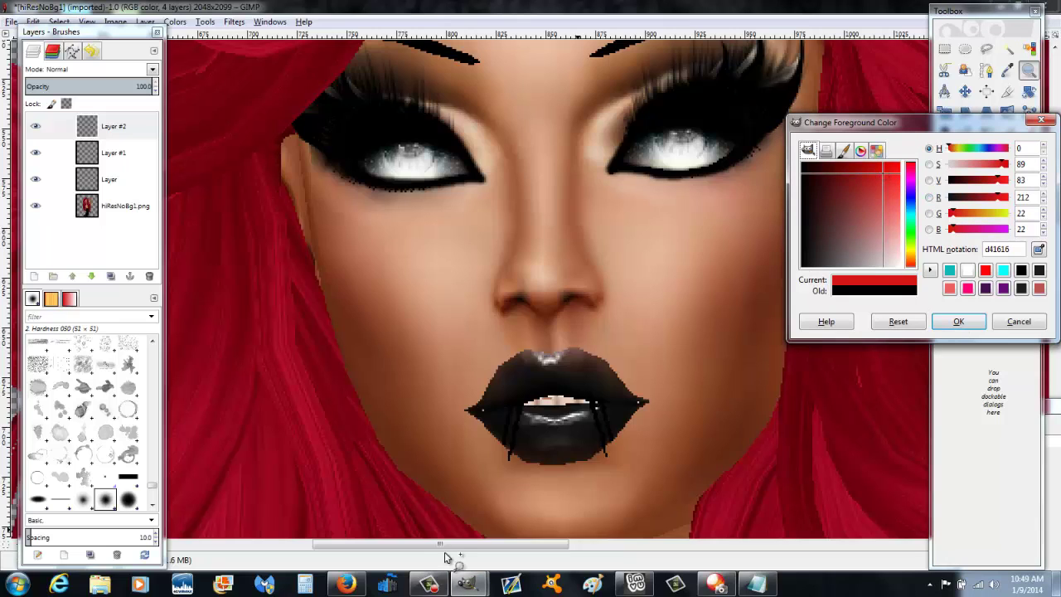
pyautogui.click(1018, 320)
# Step: Paint the upper and lower lips solid black with the Paintbrush on the new top layer
pyautogui.click(1028, 134)
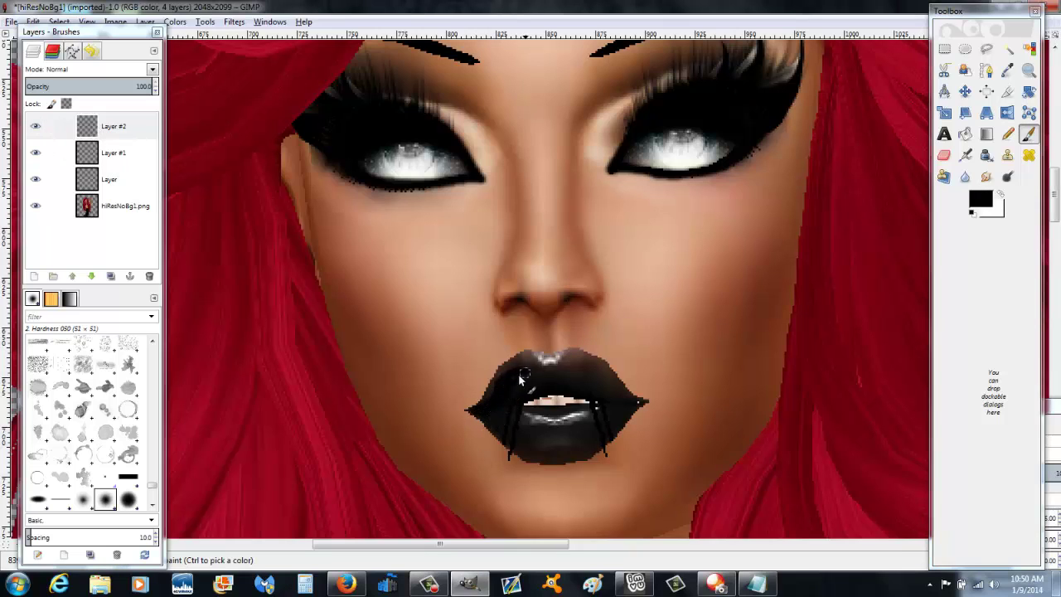
pyautogui.moveTo(545, 370)
pyautogui.mouseDown()
pyautogui.moveTo(609, 401)
pyautogui.moveTo(542, 377)
pyautogui.moveTo(553, 364)
pyautogui.moveTo(591, 360)
pyautogui.moveTo(625, 409)
pyautogui.mouseUp()
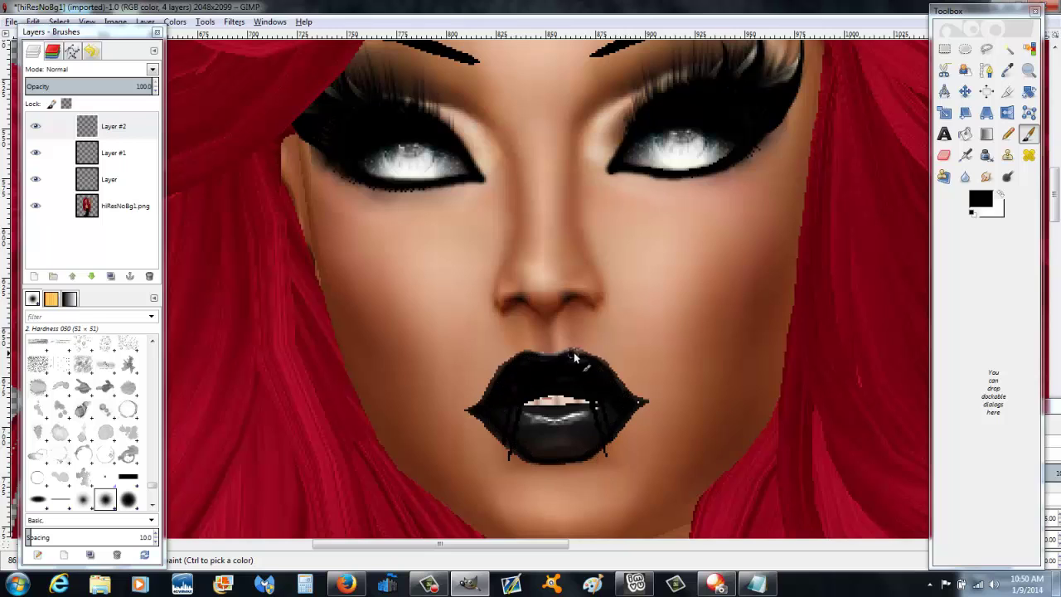
pyautogui.moveTo(507, 420)
pyautogui.mouseDown()
pyautogui.moveTo(549, 431)
pyautogui.moveTo(597, 419)
pyautogui.moveTo(604, 405)
pyautogui.moveTo(639, 404)
pyautogui.moveTo(551, 461)
pyautogui.moveTo(585, 442)
pyautogui.moveTo(542, 435)
pyautogui.moveTo(545, 450)
pyautogui.moveTo(568, 426)
pyautogui.moveTo(520, 421)
pyautogui.mouseUp()
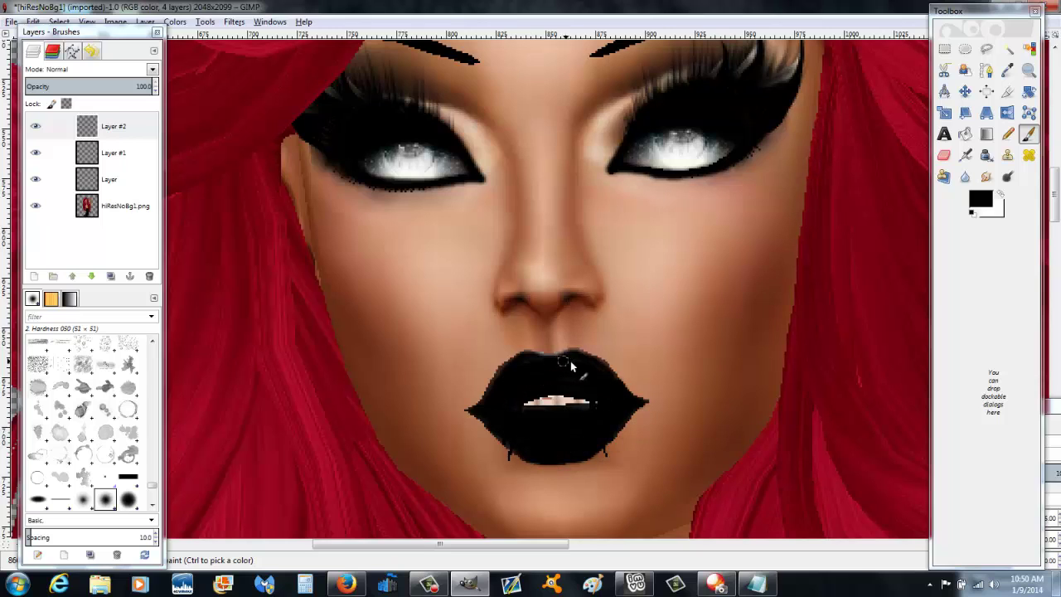
# Step: Apply a Gaussian Blur with a 4.0 px horizontal and vertical radius to the black lip paint
pyautogui.click(234, 22)
pyautogui.moveTo(269, 99)
pyautogui.click(412, 112)
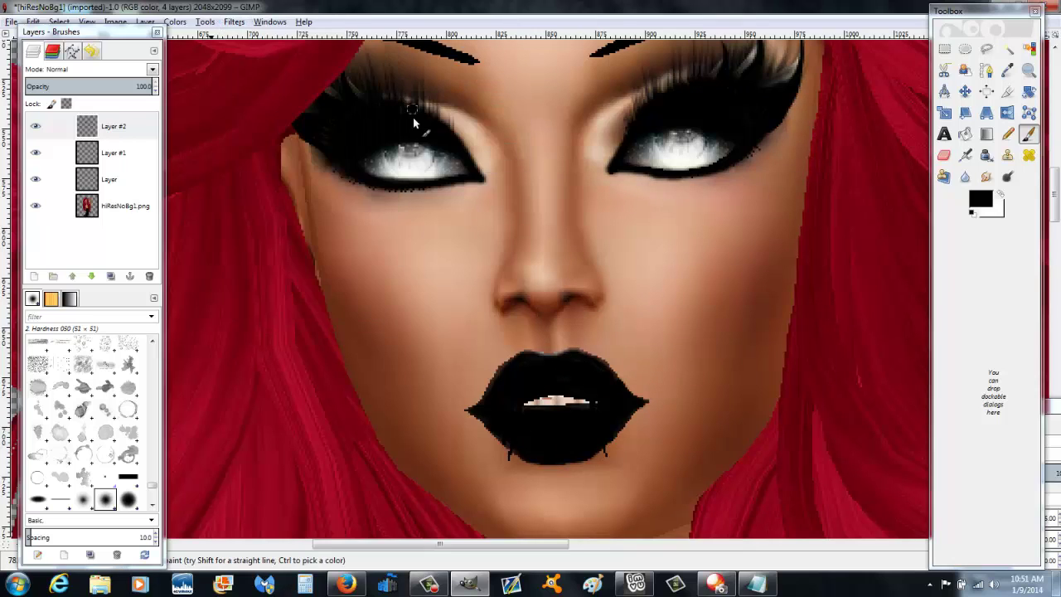
pyautogui.click(526, 390)
pyautogui.click(525, 390)
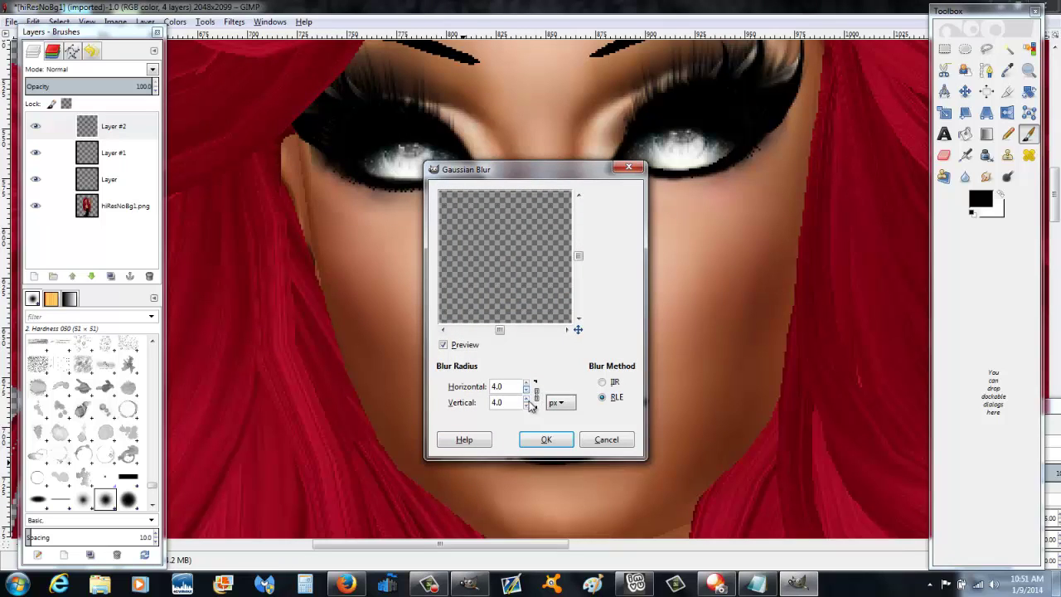
pyautogui.click(547, 443)
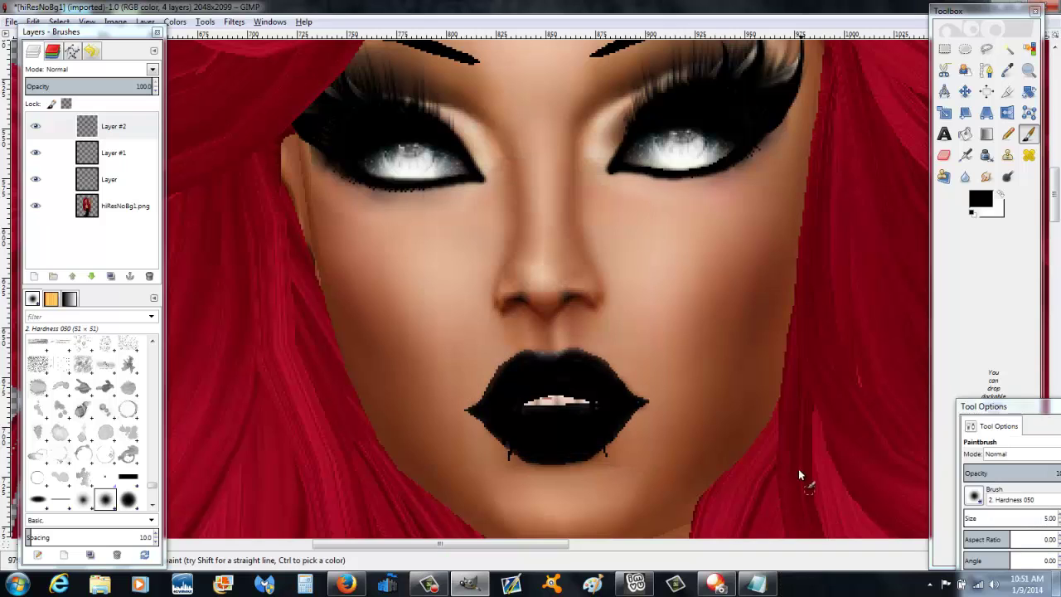
# Step: Set the lip layer's blend mode to Overlay and its opacity to 83.9
pyautogui.click(152, 71)
pyautogui.click(100, 232)
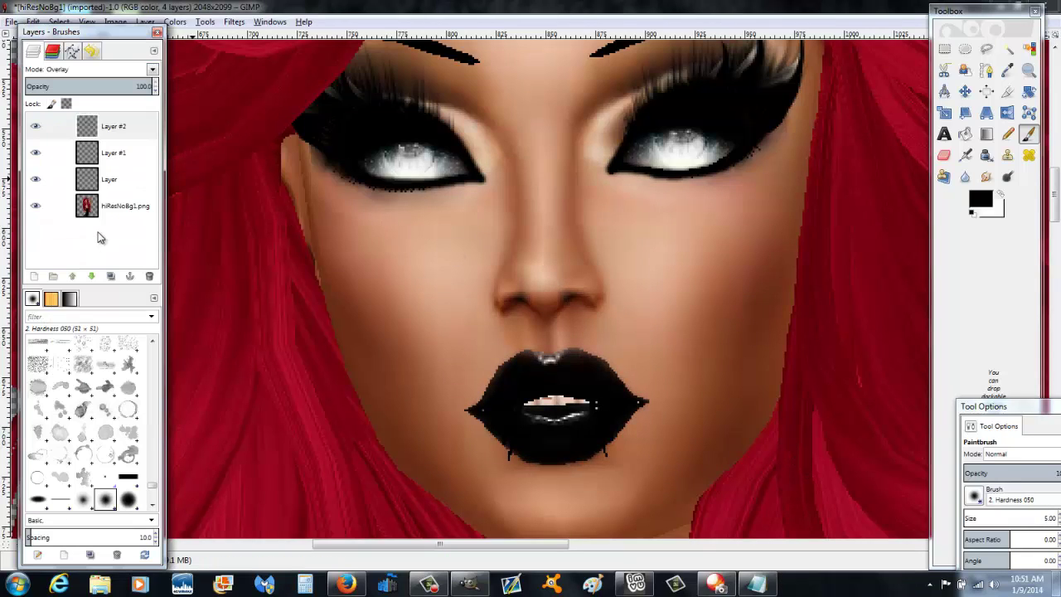
pyautogui.moveTo(125, 88); pyautogui.dragTo(5, 92)
pyautogui.moveTo(137, 87)
pyautogui.mouseDown()
pyautogui.moveTo(89, 88)
pyautogui.moveTo(129, 95)
pyautogui.mouseUp()
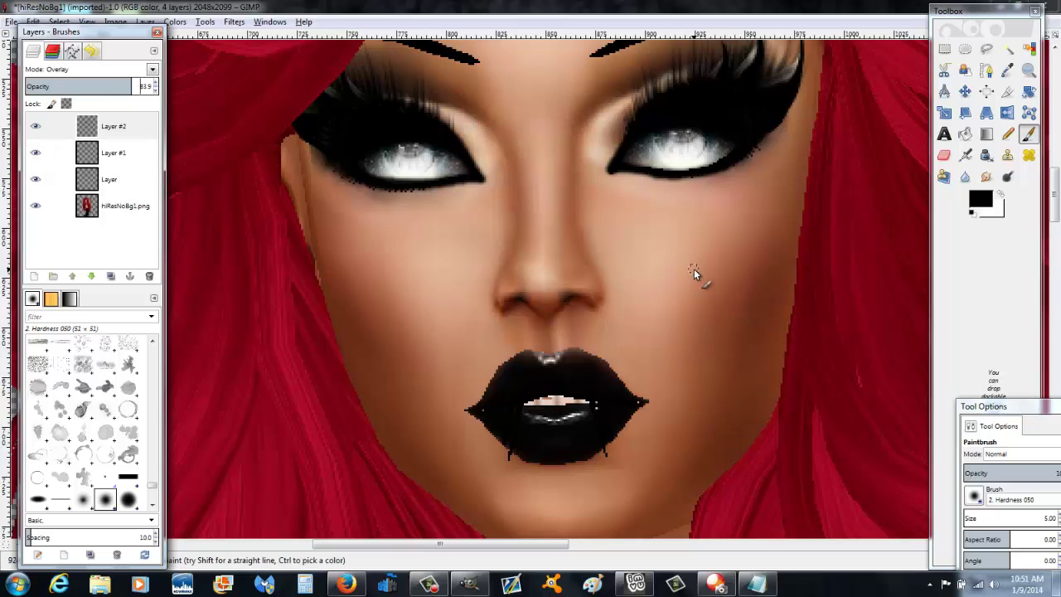
# Step: Add a new transparent layer above the lip layer for the eyebrows
pyautogui.click(1033, 74)
pyautogui.click(1034, 75)
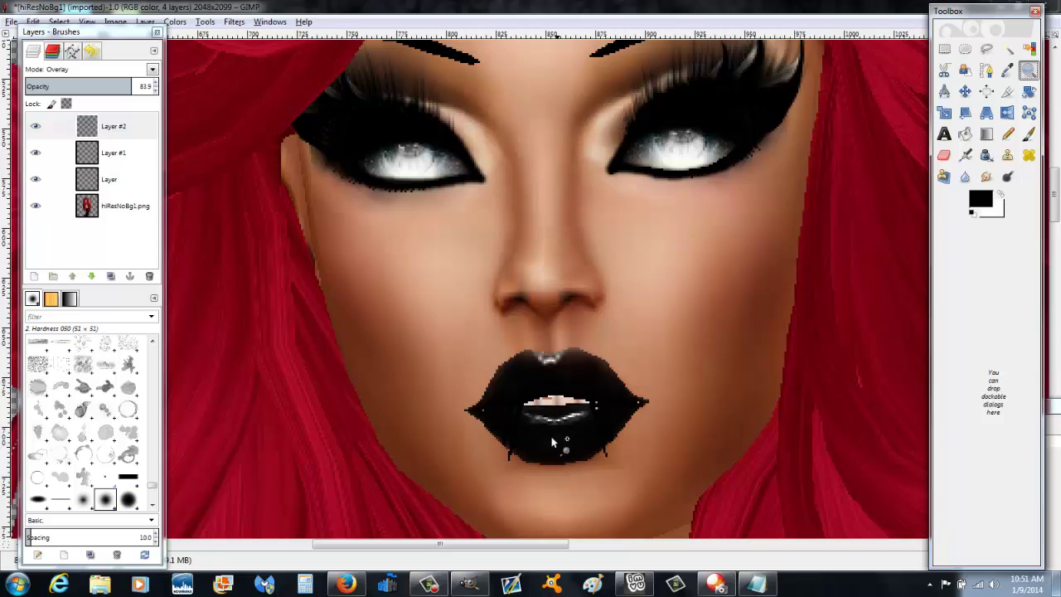
pyautogui.scroll(6, 504, 353)
pyautogui.scroll(-2, 511, 352)
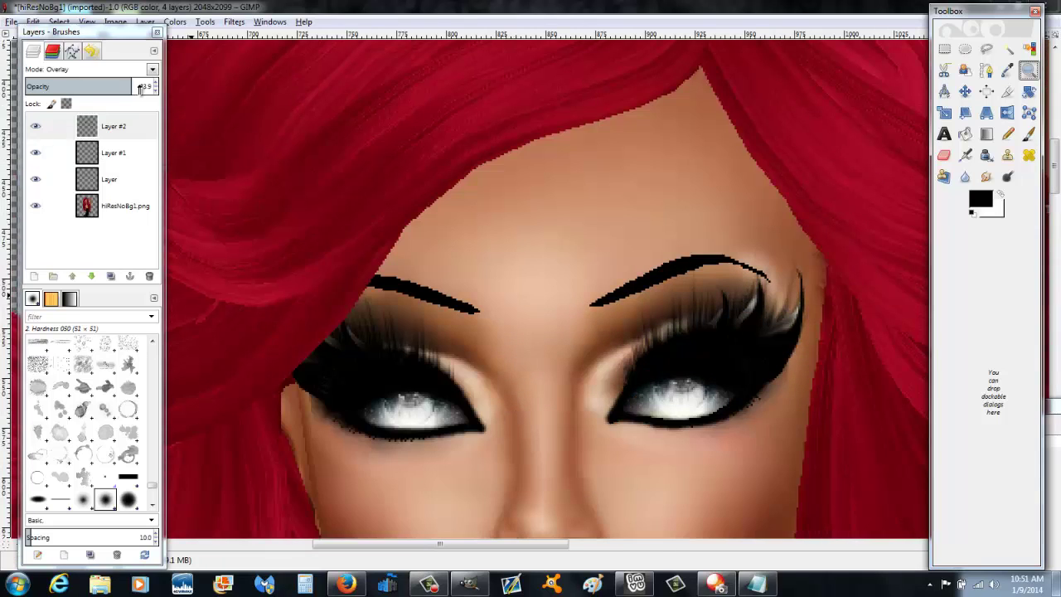
pyautogui.click(34, 276)
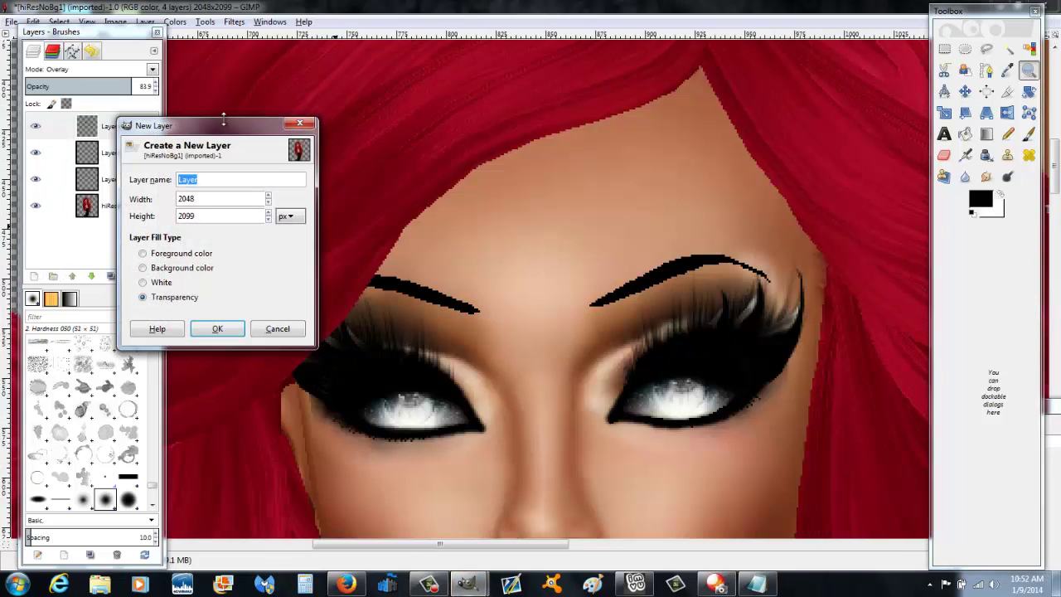
pyautogui.click(218, 328)
# Step: Paint black over both eyebrows with the size 5 Paintbrush on the new top layer
pyautogui.click(1026, 138)
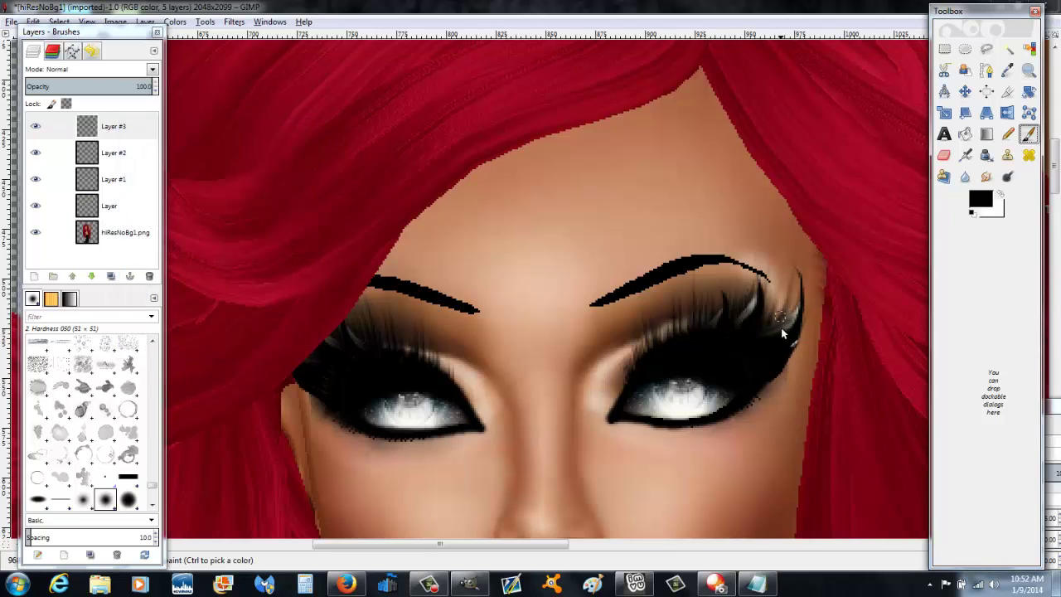
pyautogui.click(1055, 408)
pyautogui.moveTo(1007, 406); pyautogui.dragTo(959, 371)
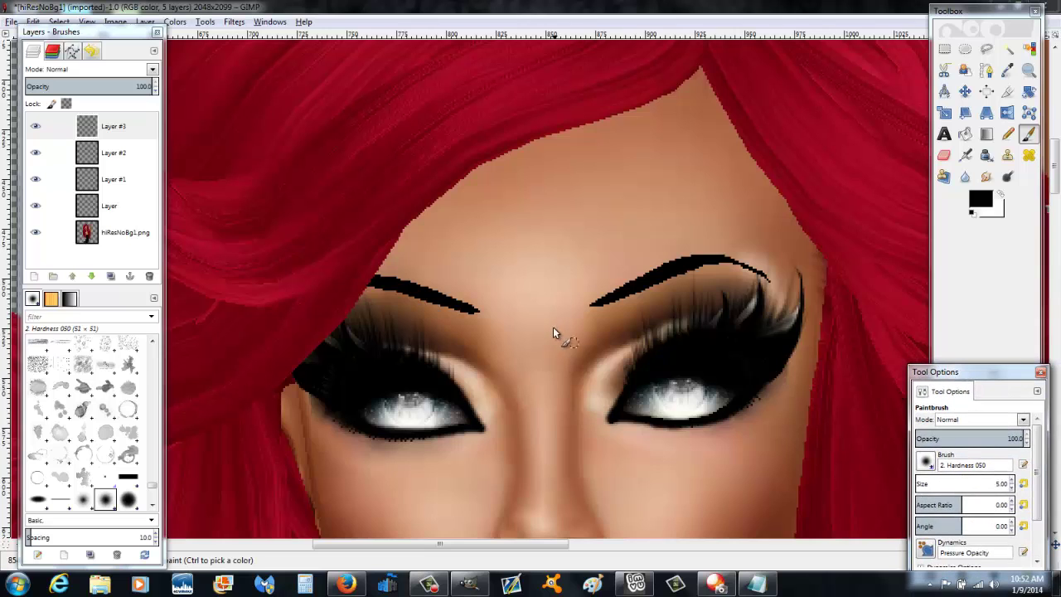
pyautogui.moveTo(597, 301); pyautogui.dragTo(610, 296)
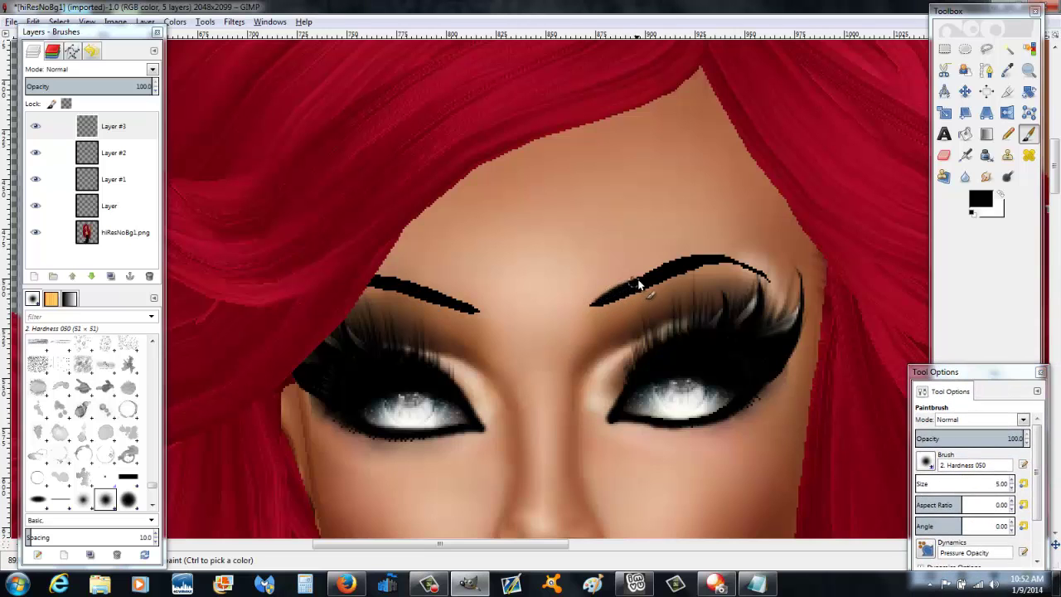
pyautogui.moveTo(688, 264)
pyautogui.mouseDown()
pyautogui.moveTo(720, 258)
pyautogui.moveTo(765, 282)
pyautogui.mouseUp()
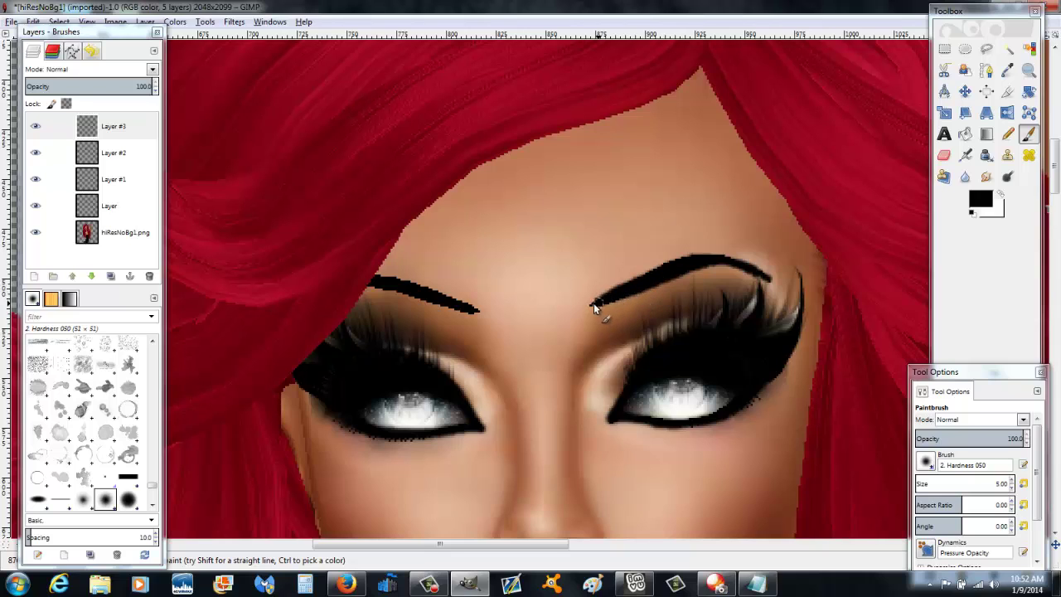
pyautogui.moveTo(398, 281)
pyautogui.mouseDown()
pyautogui.moveTo(478, 311)
pyautogui.moveTo(371, 287)
pyautogui.mouseUp()
pyautogui.click(937, 163)
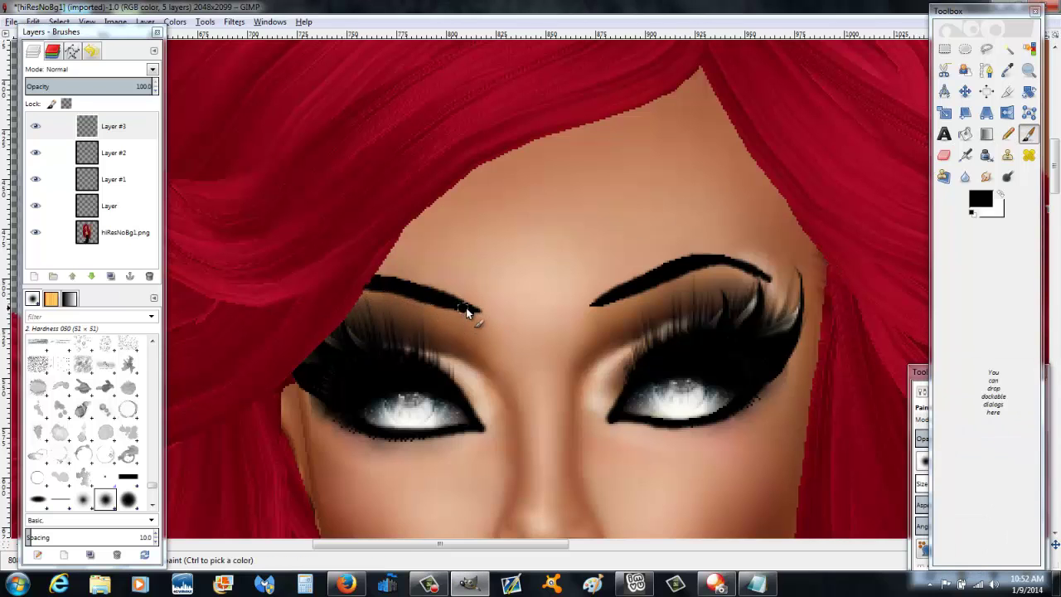
# Step: Apply a Gaussian Blur with a reduced radius to the black eyebrow paint on the top layer
pyautogui.scroll(-5, 569, 422)
pyautogui.scroll(5, 585, 348)
pyautogui.click(234, 22)
pyautogui.moveTo(308, 107)
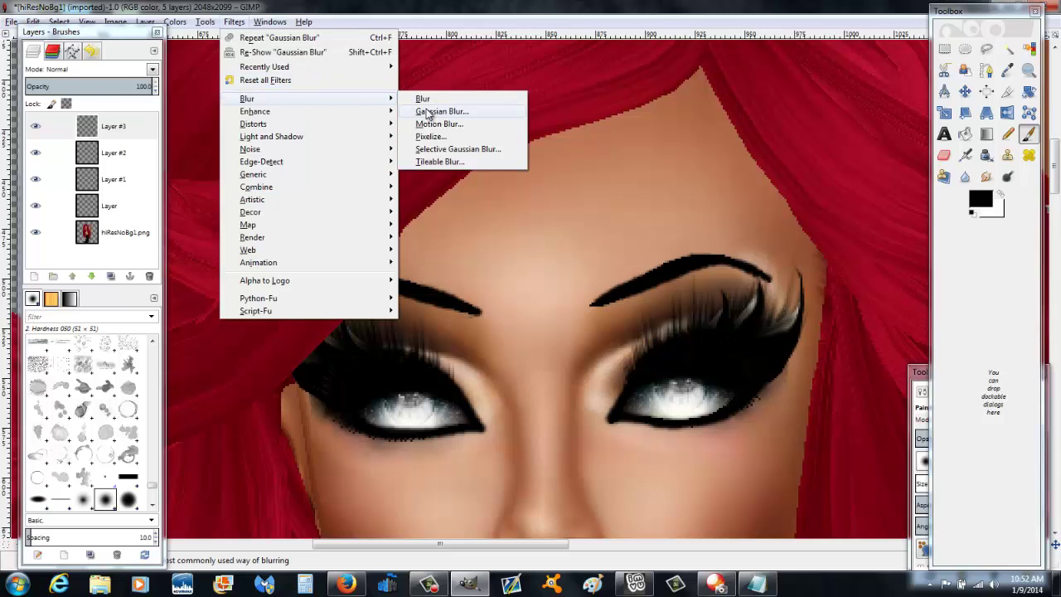
pyautogui.click(435, 112)
pyautogui.click(526, 391)
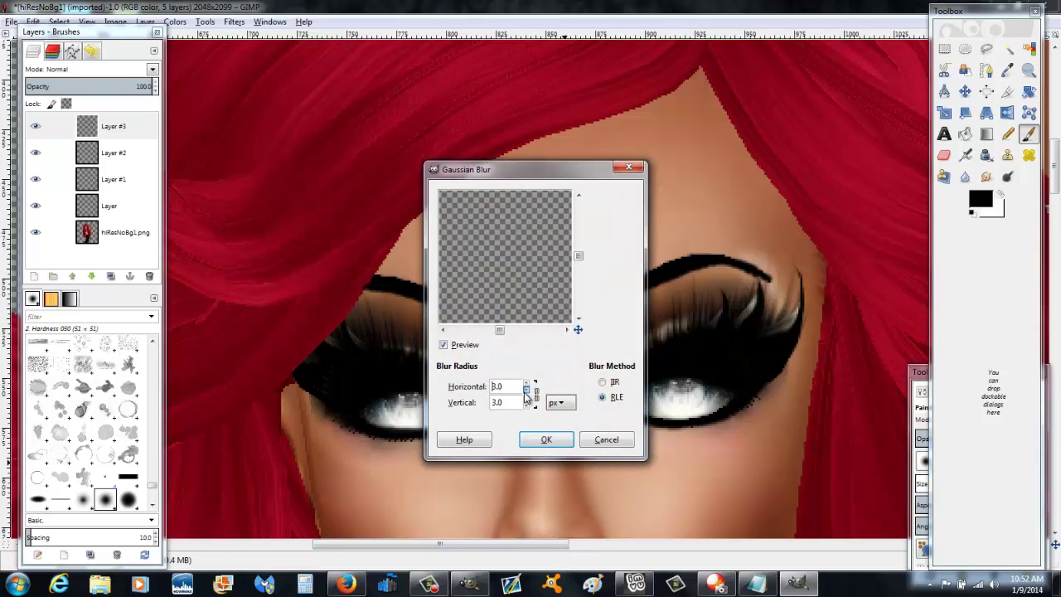
pyautogui.click(525, 391)
pyautogui.click(530, 445)
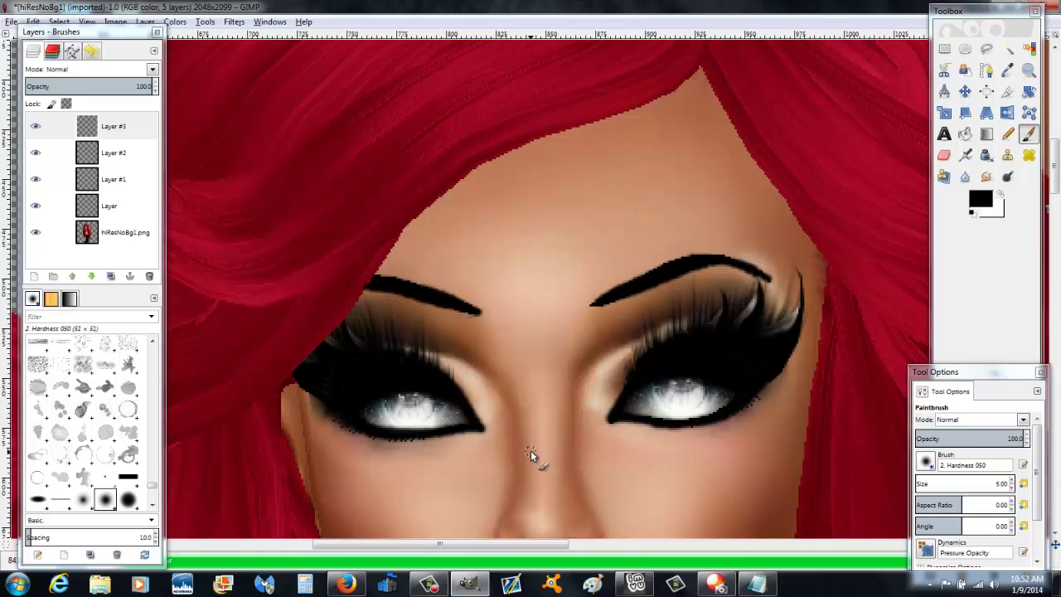
pyautogui.scroll(-5, 824, 331)
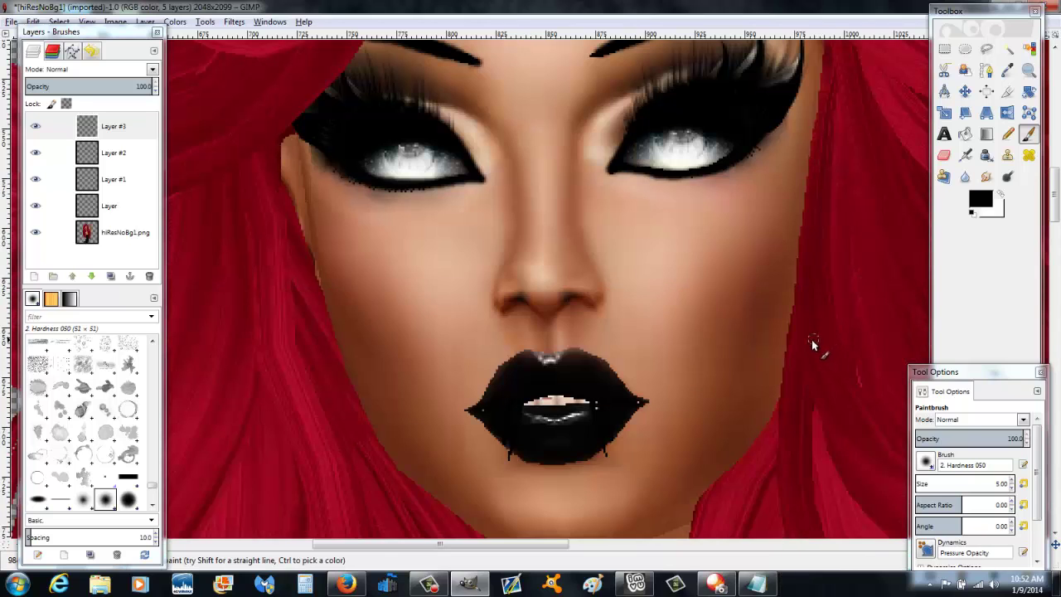
pyautogui.click(1030, 72)
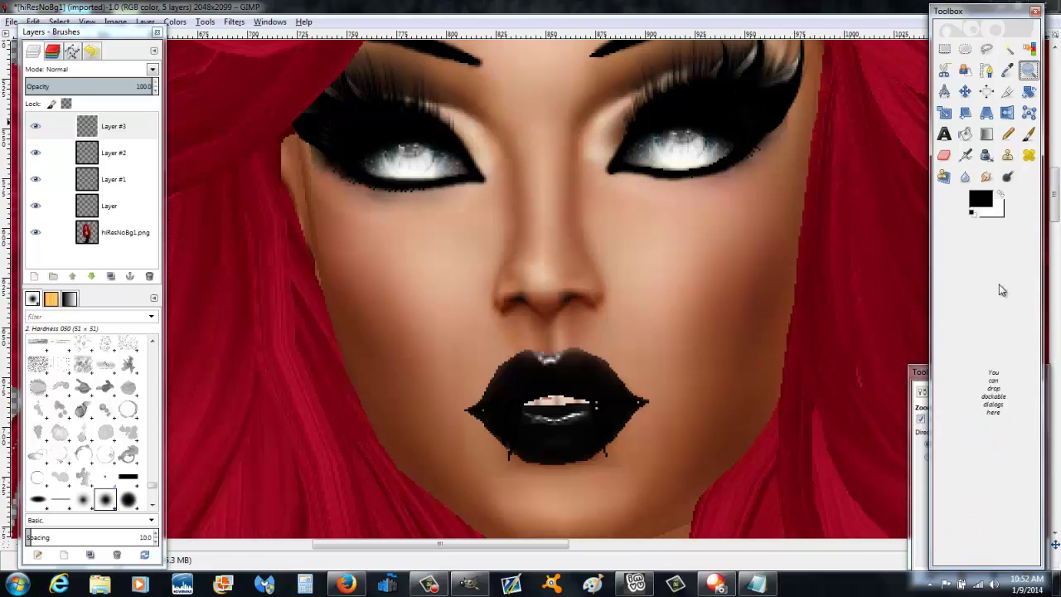
# Step: Add a new transparent layer above the eyebrow layer
pyautogui.click(950, 459)
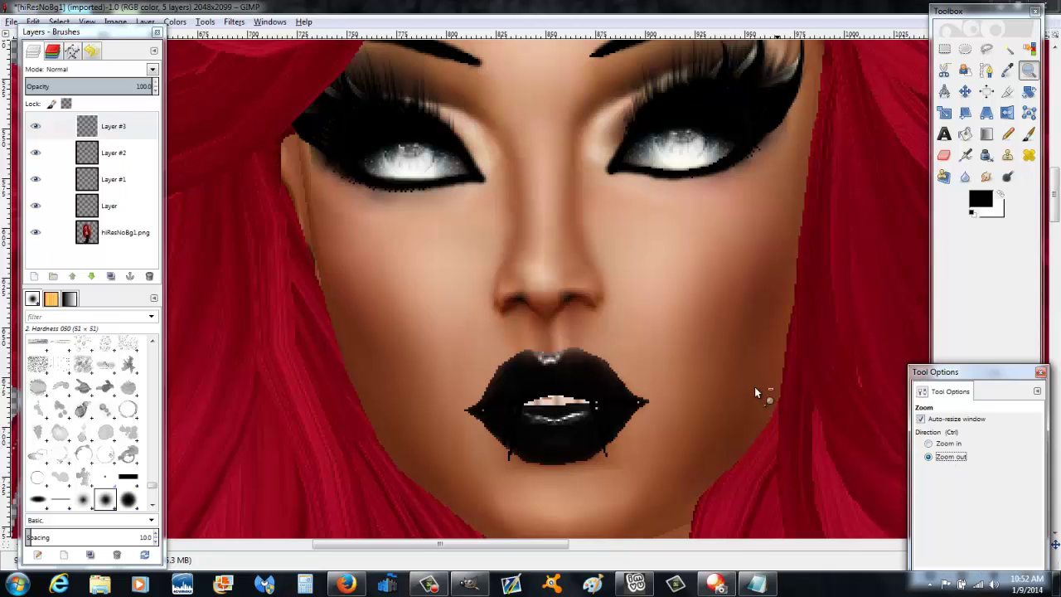
pyautogui.click(688, 345)
pyautogui.click(946, 444)
pyautogui.click(710, 398)
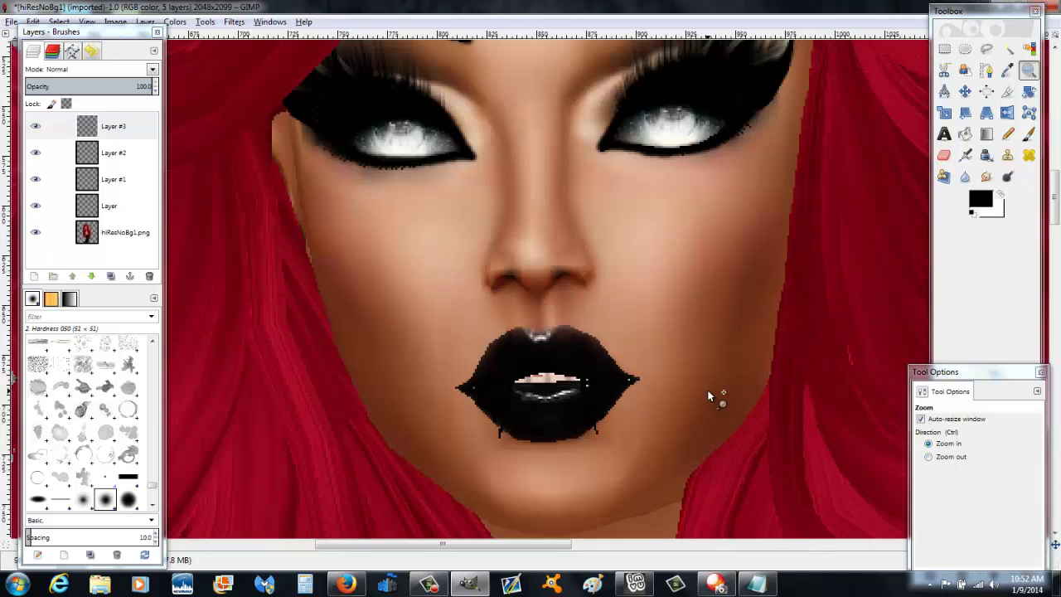
pyautogui.click(711, 398)
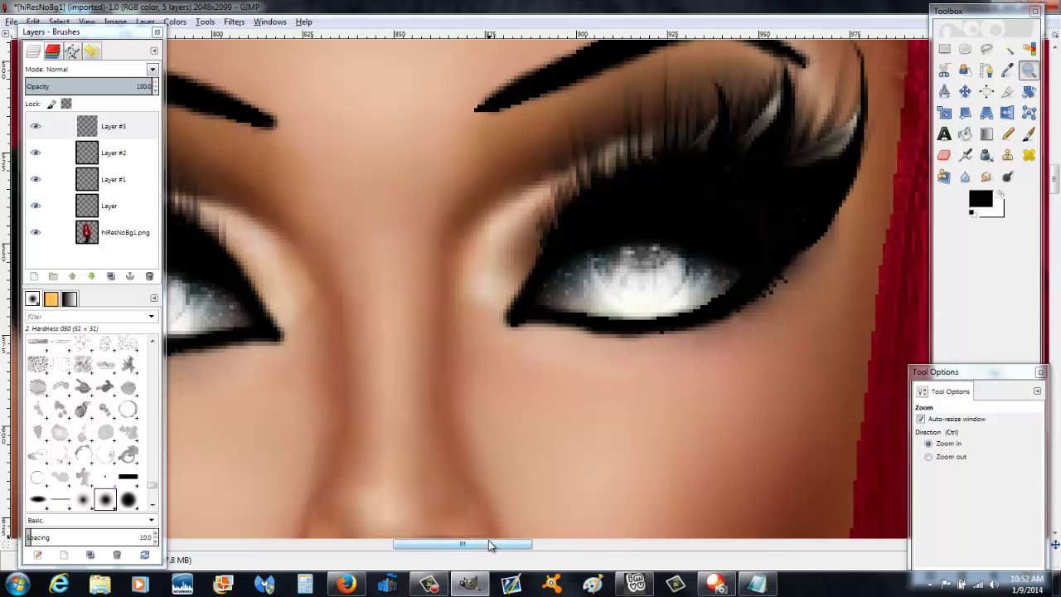
pyautogui.moveTo(489, 545); pyautogui.dragTo(467, 544)
pyautogui.keyDown('ctrl'); pyautogui.click(784, 437); pyautogui.keyUp('ctrl')
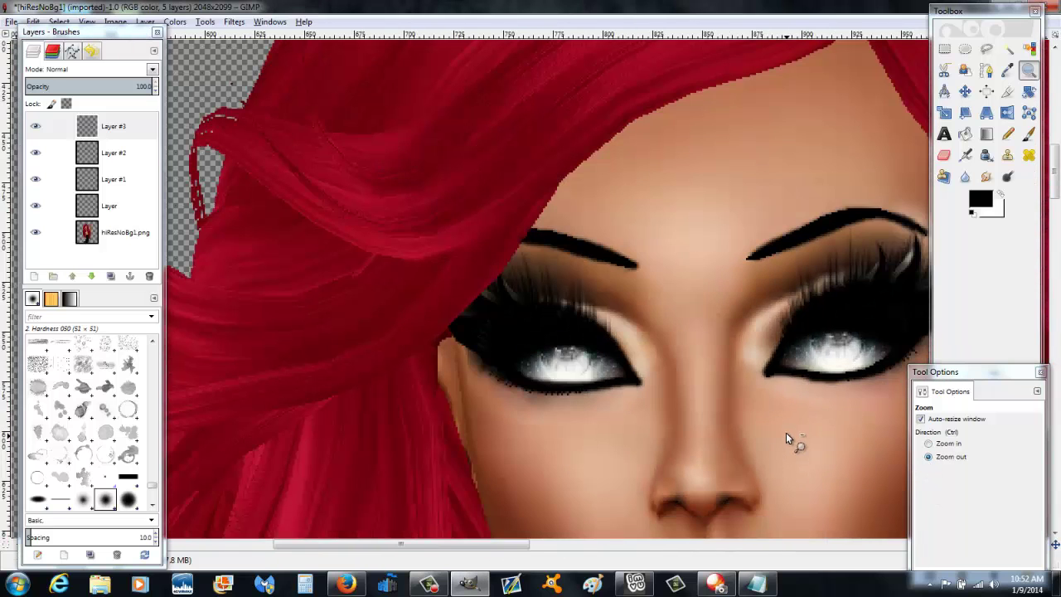
pyautogui.moveTo(520, 545); pyautogui.dragTo(567, 554)
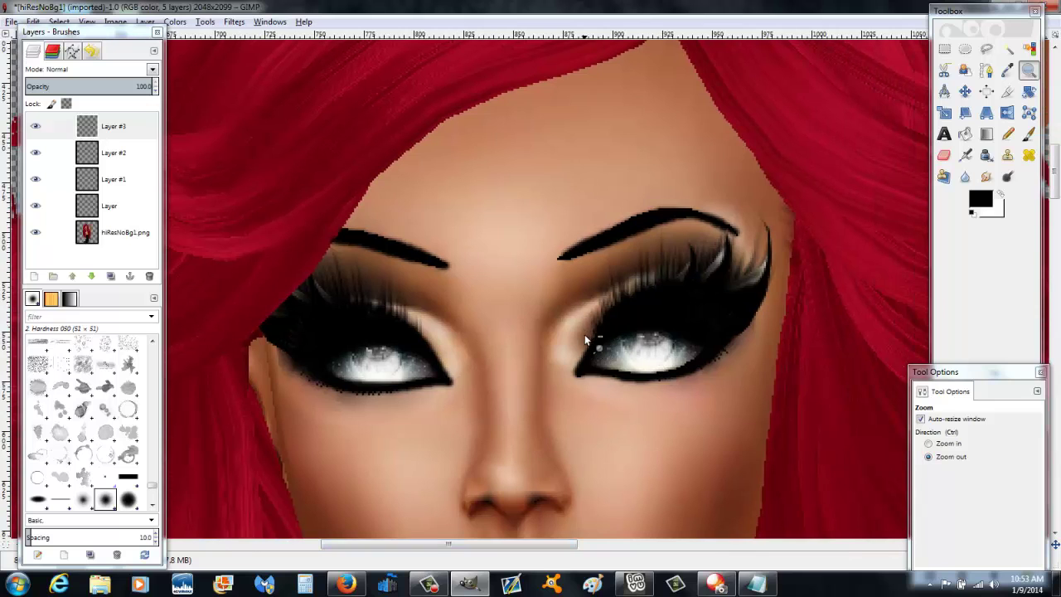
pyautogui.click(34, 276)
pyautogui.click(133, 231)
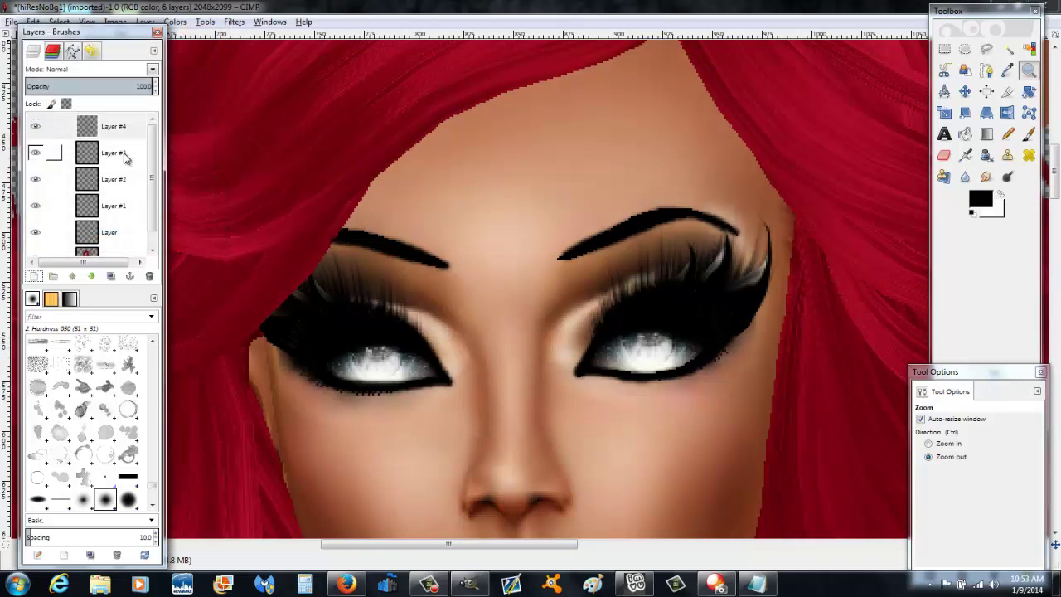
# Step: Paint white highlights over the inner corners and along the inner upper lids of both eyes with the size 5 Paintbrush
pyautogui.click(1001, 194)
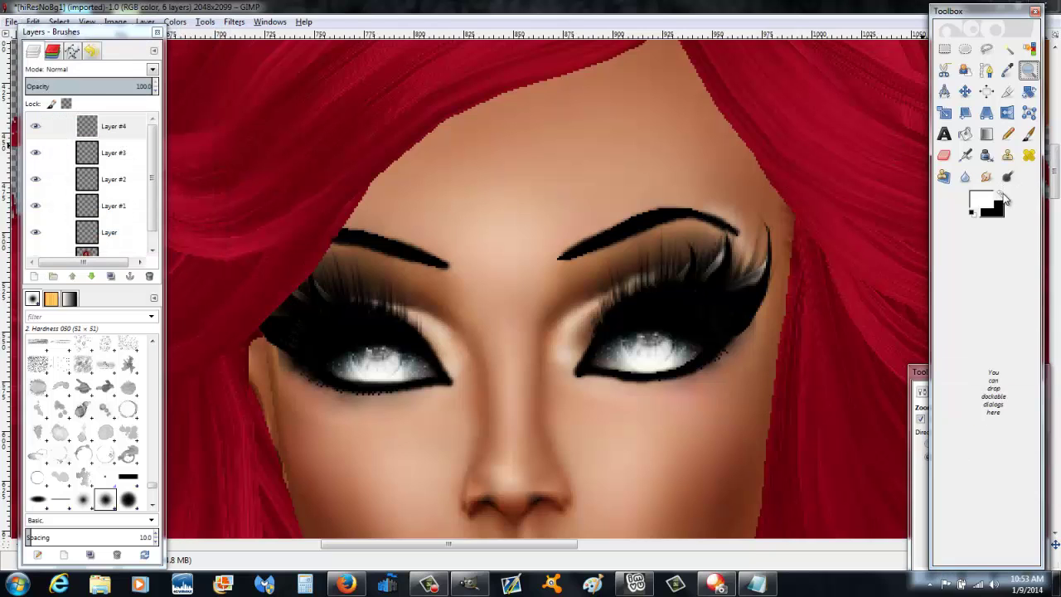
pyautogui.click(1025, 135)
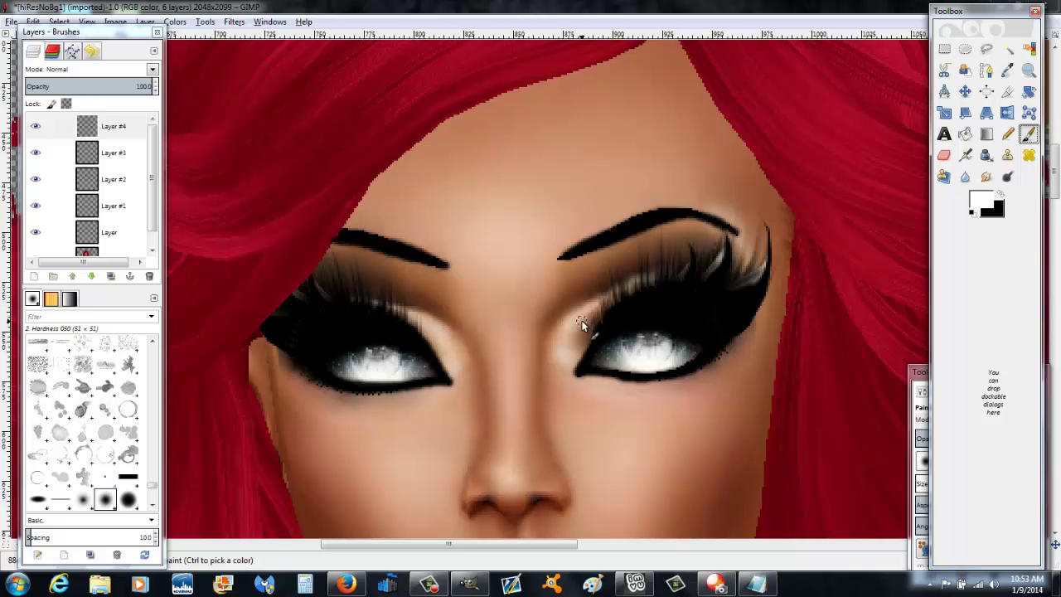
pyautogui.moveTo(918, 372); pyautogui.dragTo(880, 342)
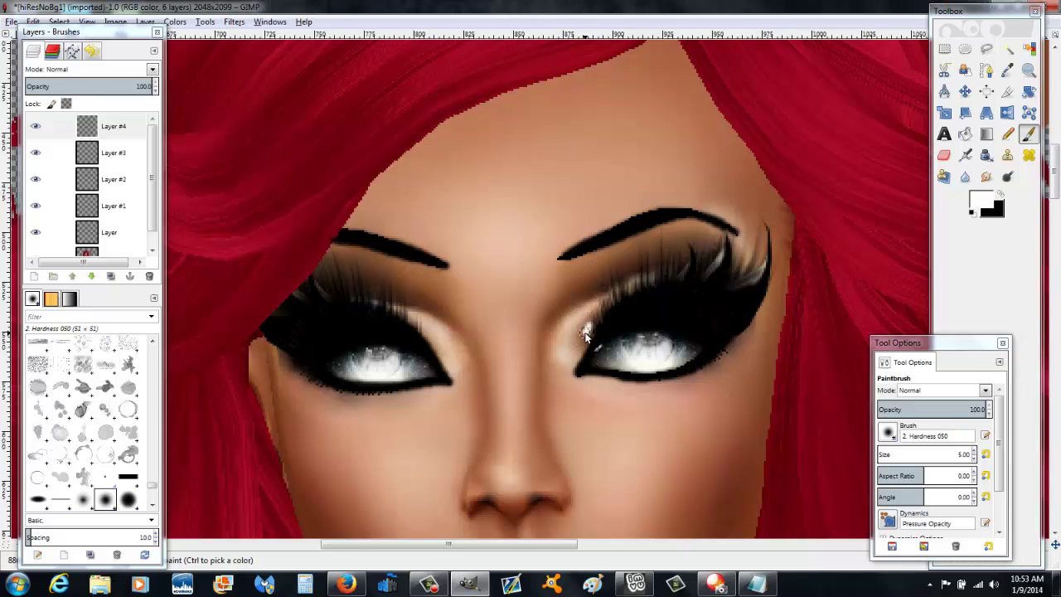
pyautogui.moveTo(572, 350)
pyautogui.mouseDown()
pyautogui.moveTo(588, 321)
pyautogui.moveTo(558, 332)
pyautogui.moveTo(579, 324)
pyautogui.moveTo(576, 347)
pyautogui.moveTo(564, 351)
pyautogui.moveTo(595, 311)
pyautogui.moveTo(668, 272)
pyautogui.mouseUp()
pyautogui.moveTo(366, 300)
pyautogui.mouseDown()
pyautogui.moveTo(425, 331)
pyautogui.moveTo(446, 361)
pyautogui.moveTo(451, 353)
pyautogui.mouseUp()
pyautogui.moveTo(370, 300); pyautogui.dragTo(346, 296)
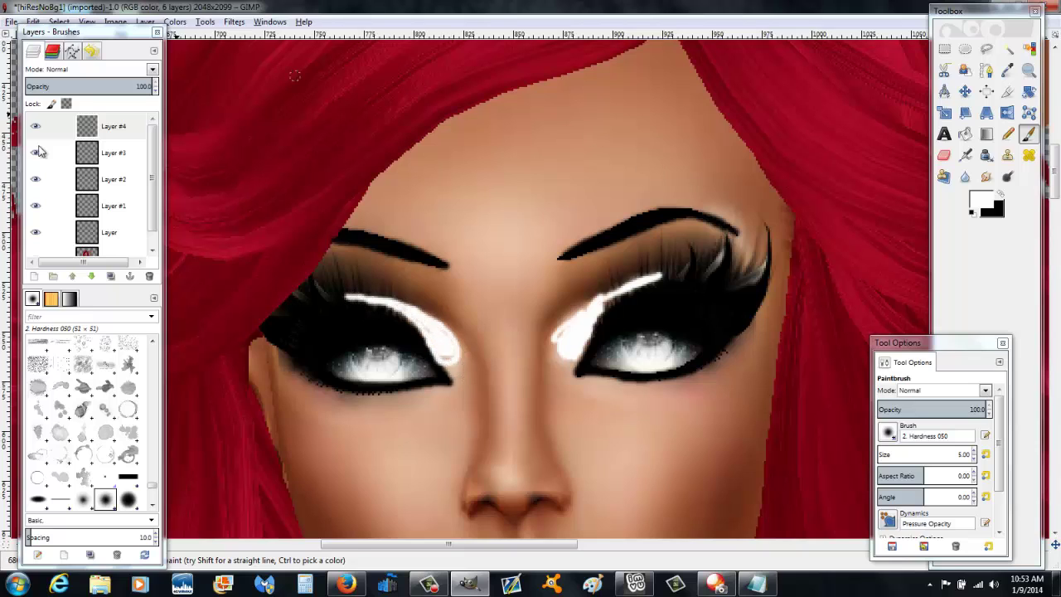
# Step: Restore black as the foreground color and soften the white eye highlights with a Gaussian Blur of increased radius
pyautogui.click(1001, 196)
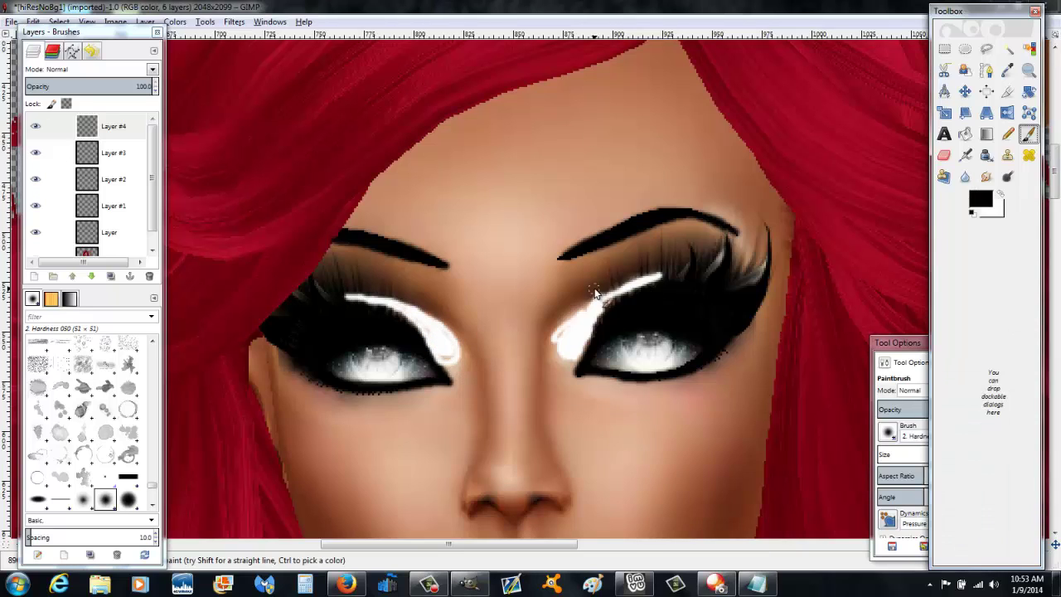
pyautogui.click(235, 23)
pyautogui.moveTo(249, 99)
pyautogui.click(431, 110)
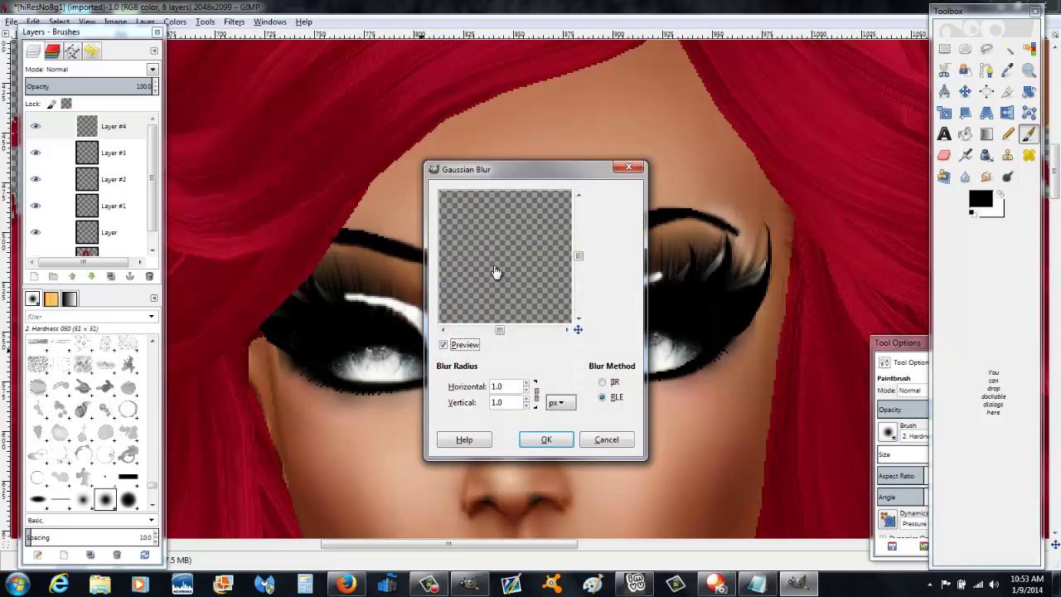
pyautogui.click(527, 384)
pyautogui.click(526, 385)
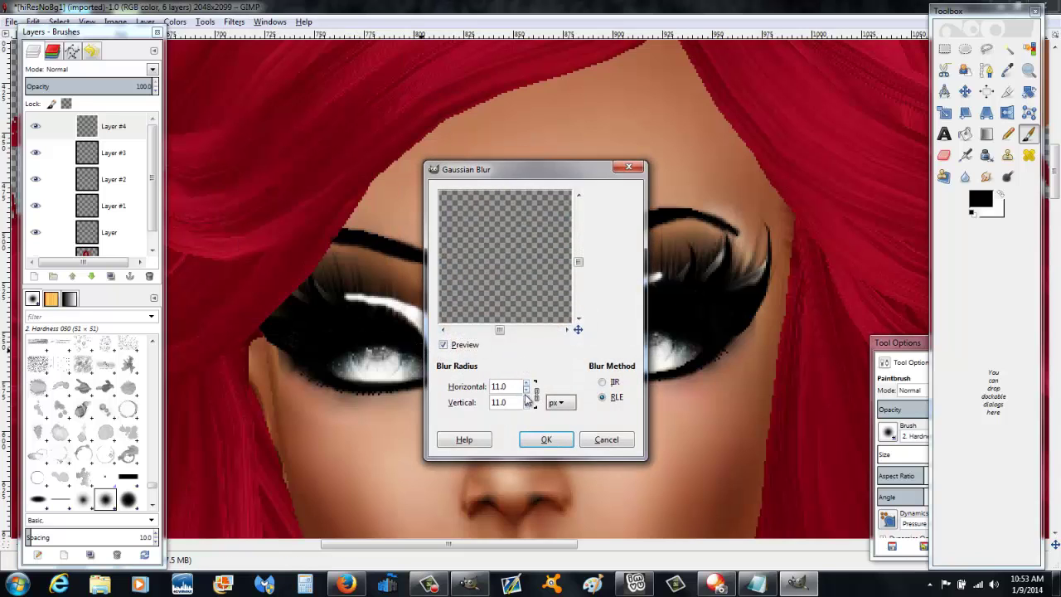
pyautogui.click(527, 384)
pyautogui.click(527, 384)
pyautogui.click(526, 385)
pyautogui.click(540, 440)
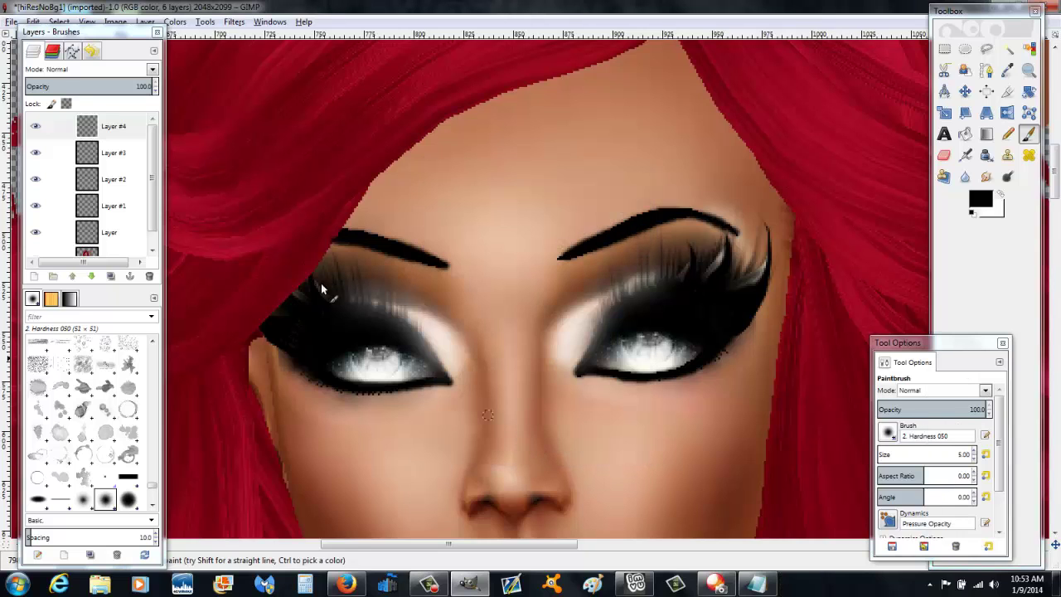
# Step: Try Grain merge on the white highlight layer, and settle on the Overlay blend mode at 100 opacity
pyautogui.click(152, 70)
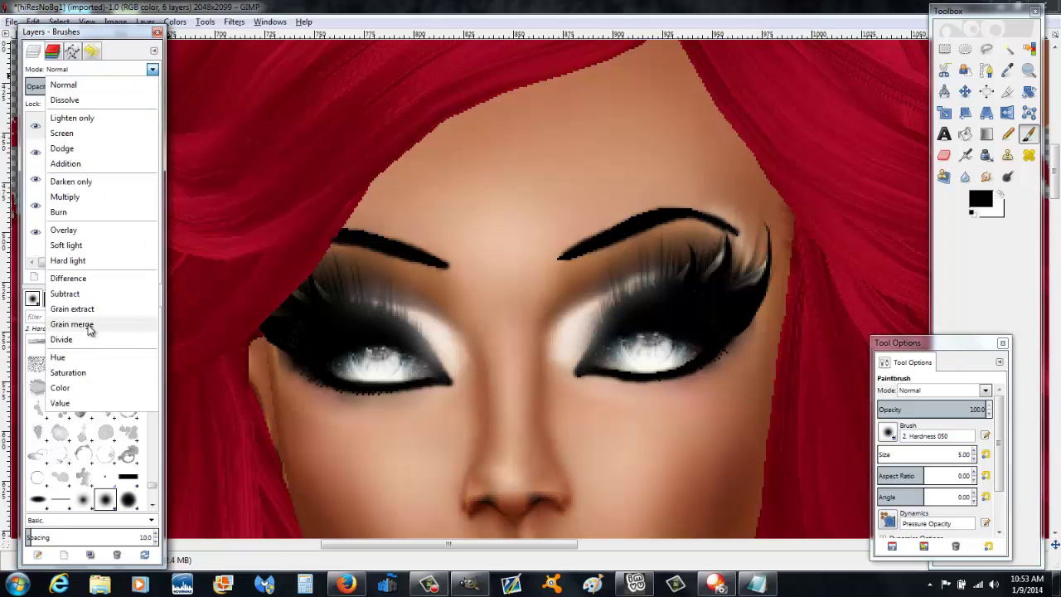
pyautogui.click(89, 325)
pyautogui.click(152, 69)
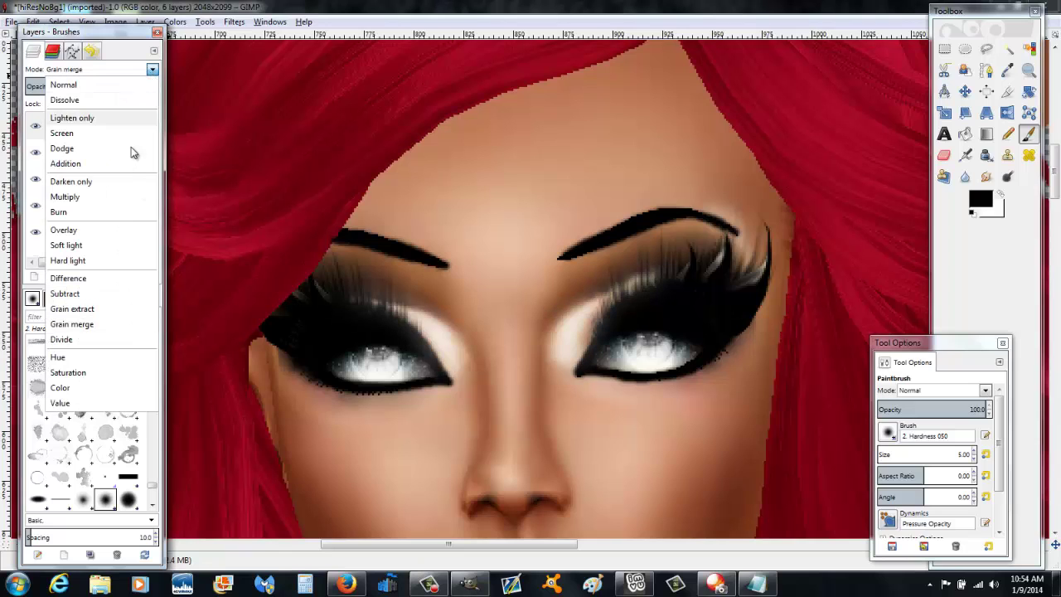
pyautogui.click(89, 231)
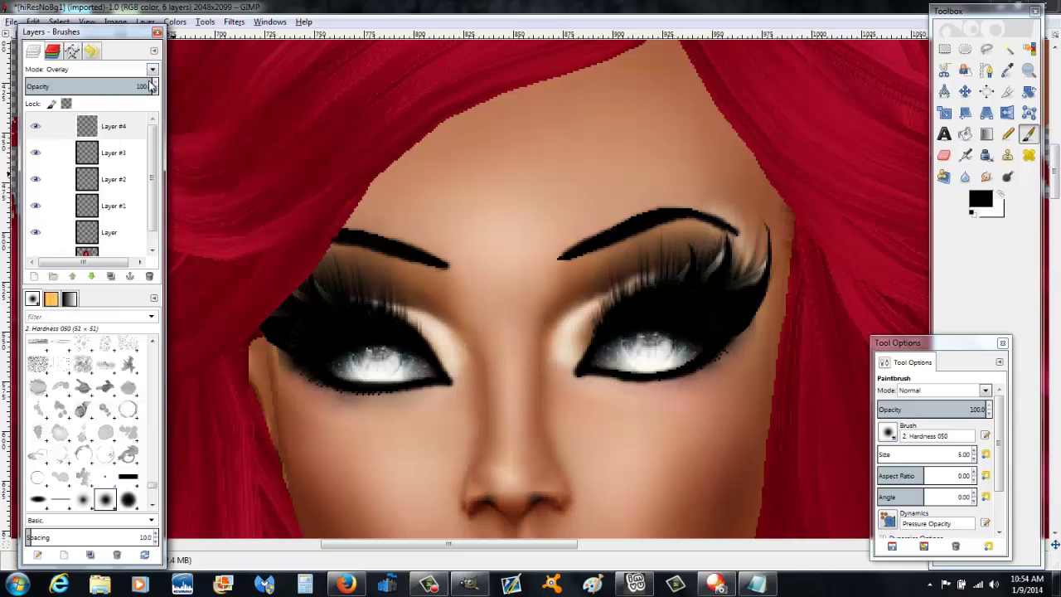
pyautogui.moveTo(130, 83); pyautogui.dragTo(196, 90)
# Step: Paint black crease lines between the lashes and eyebrows of both eyes on a new transparent top layer, using the size 5 Paintbrush
pyautogui.click(34, 276)
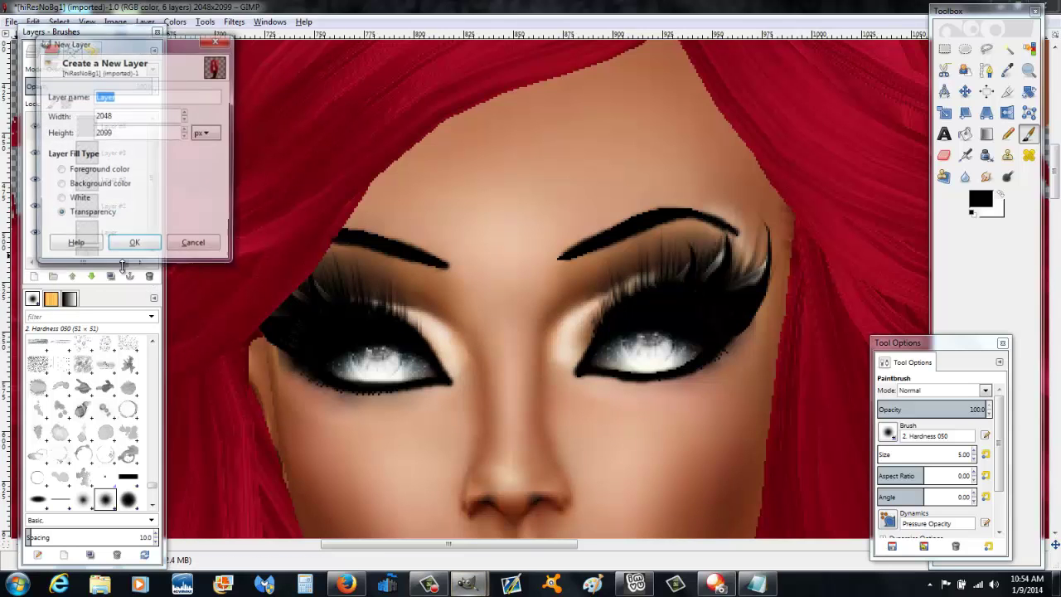
pyautogui.click(134, 240)
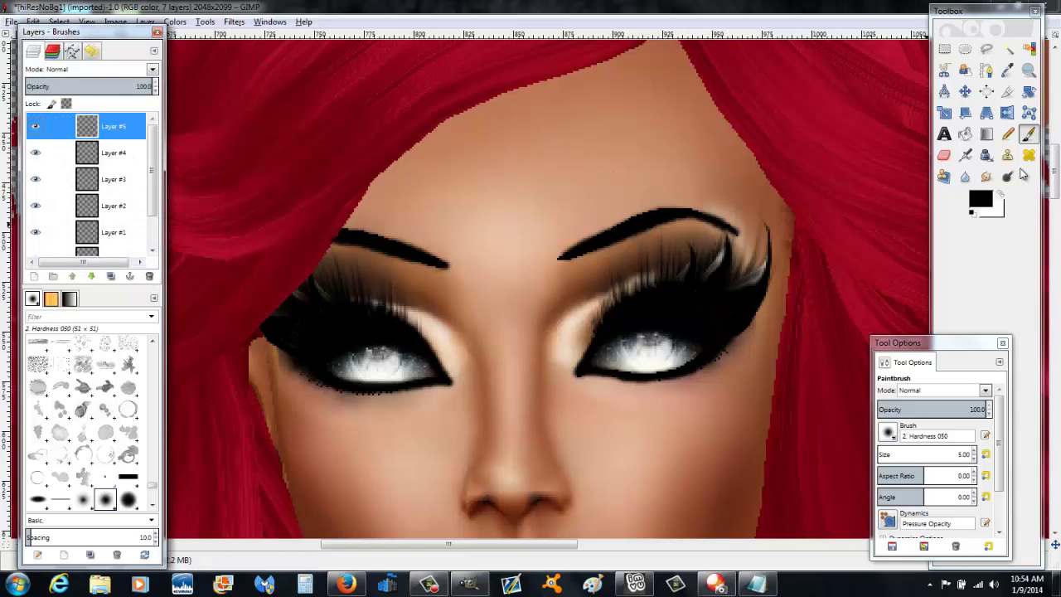
pyautogui.moveTo(585, 286); pyautogui.dragTo(613, 269)
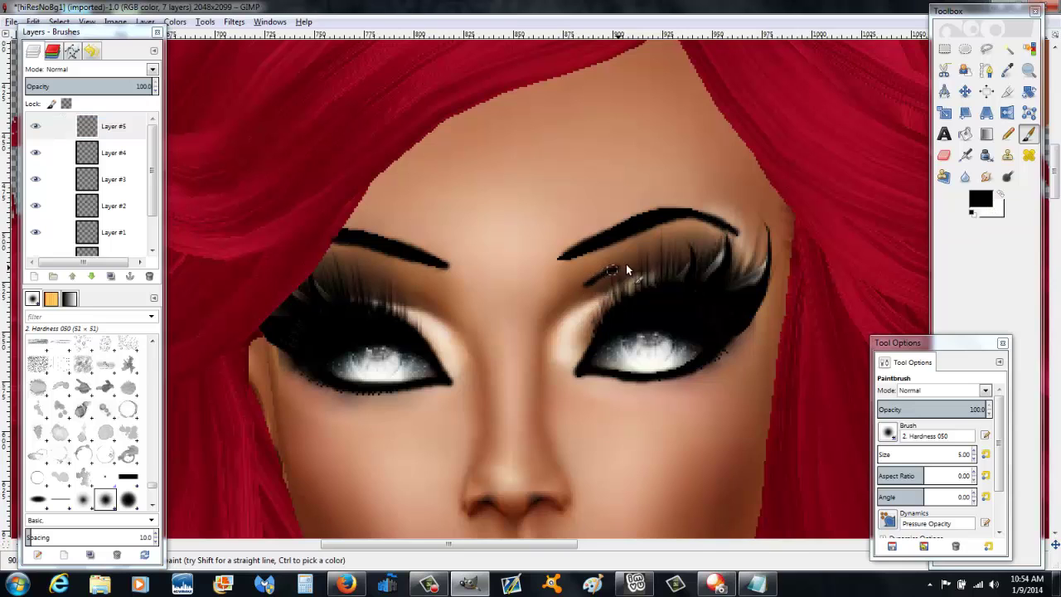
pyautogui.moveTo(685, 249)
pyautogui.mouseDown()
pyautogui.moveTo(622, 266)
pyautogui.moveTo(669, 243)
pyautogui.moveTo(711, 242)
pyautogui.moveTo(622, 261)
pyautogui.mouseUp()
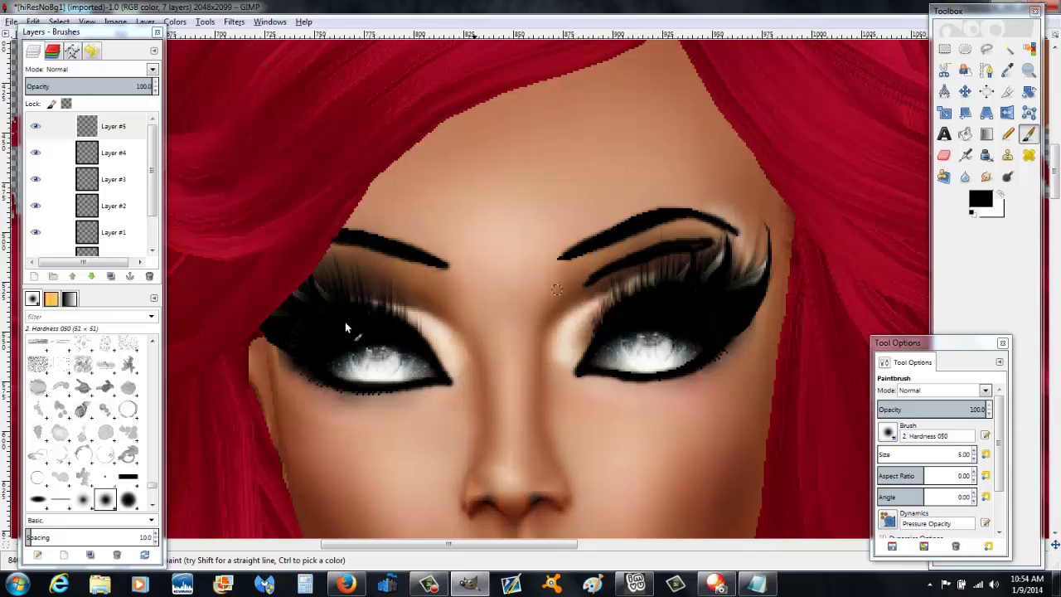
pyautogui.moveTo(327, 283)
pyautogui.mouseDown()
pyautogui.moveTo(411, 292)
pyautogui.moveTo(328, 271)
pyautogui.moveTo(377, 283)
pyautogui.mouseUp()
pyautogui.moveTo(620, 262); pyautogui.dragTo(697, 242)
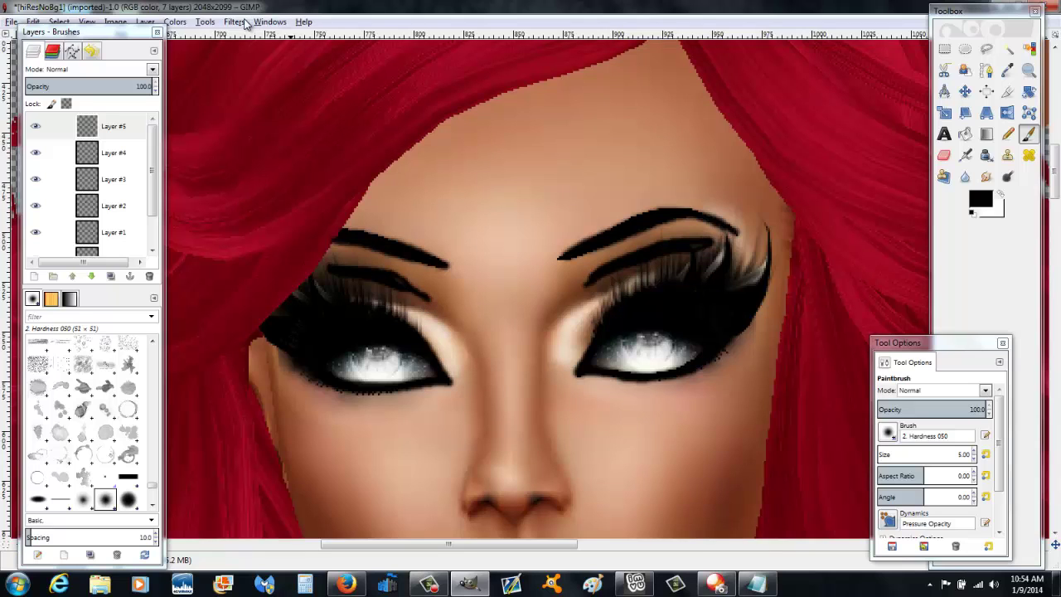
# Step: Apply a Gaussian Blur to the black crease lines and set their layer's blend mode to Overlay
pyautogui.click(269, 22)
pyautogui.moveTo(234, 21)
pyautogui.moveTo(277, 99)
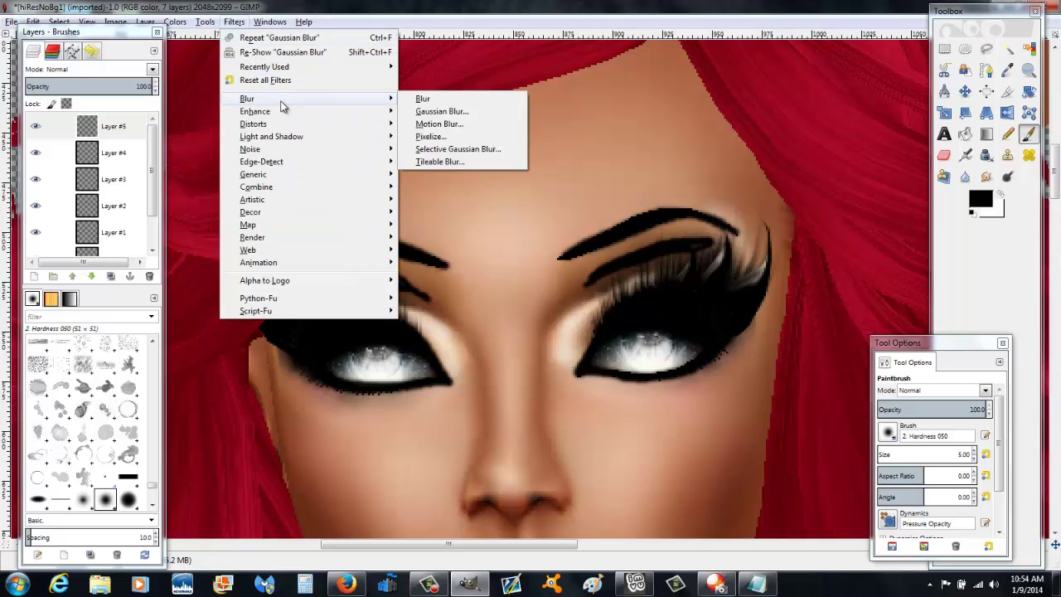
pyautogui.click(424, 116)
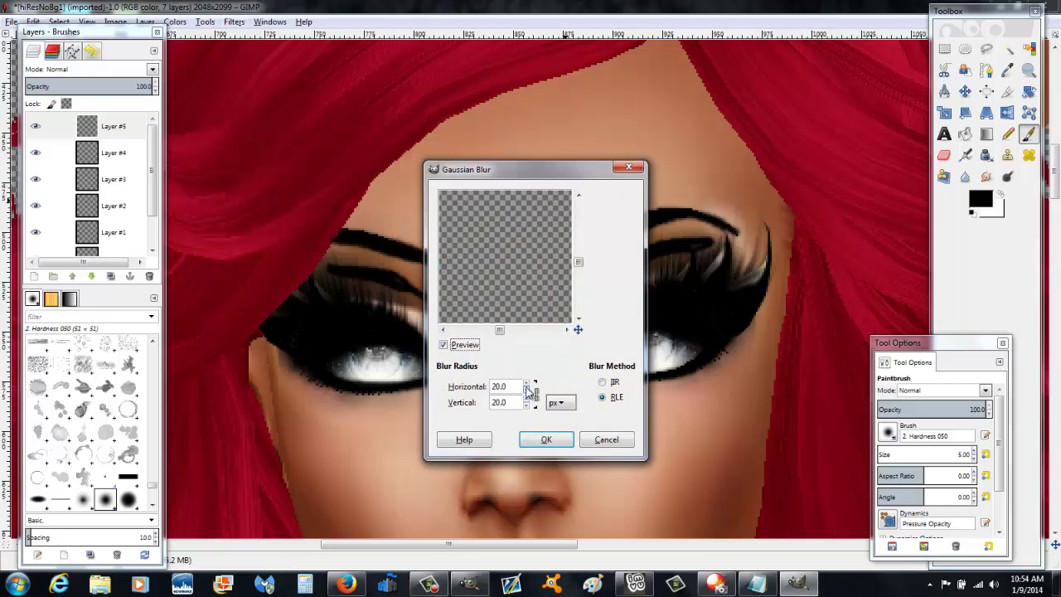
pyautogui.click(526, 384)
pyautogui.click(526, 384)
pyautogui.click(526, 383)
pyautogui.click(525, 444)
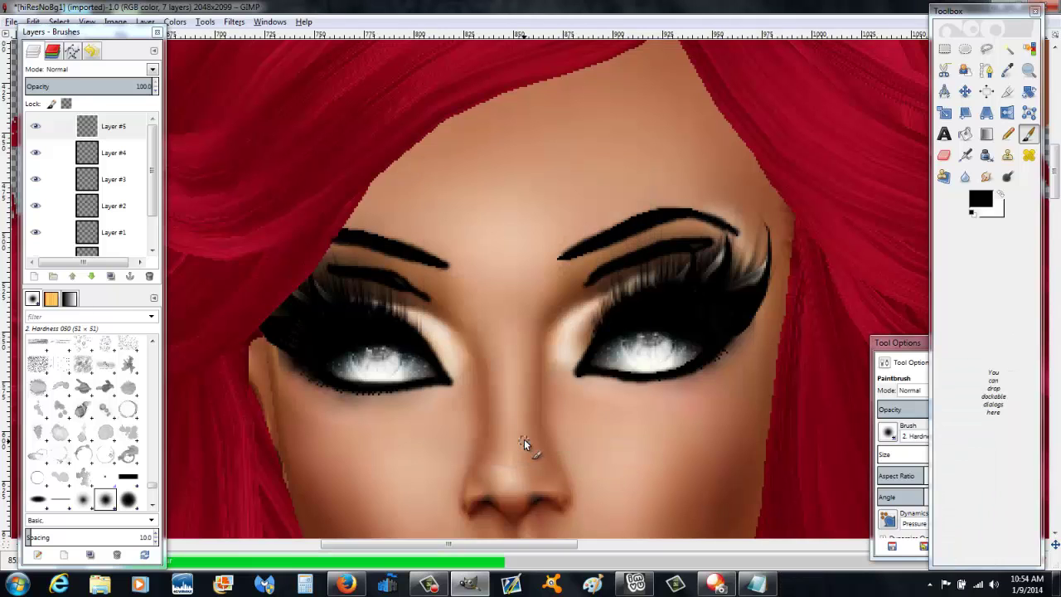
pyautogui.click(153, 69)
pyautogui.click(64, 230)
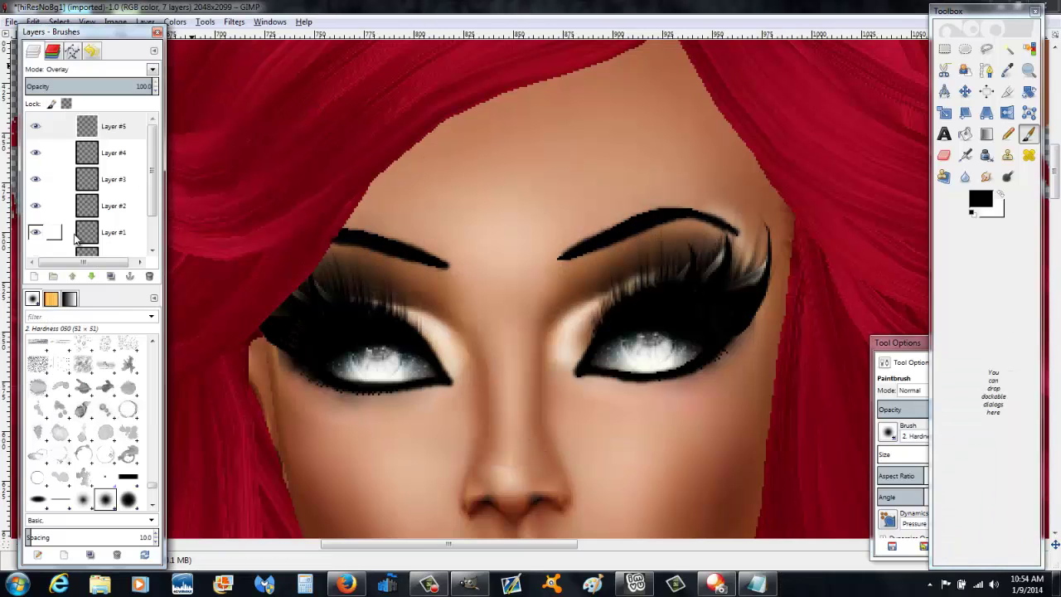
# Step: Examine the makeup on the whole avatar and then closer on the head and shoulders
pyautogui.click(1027, 71)
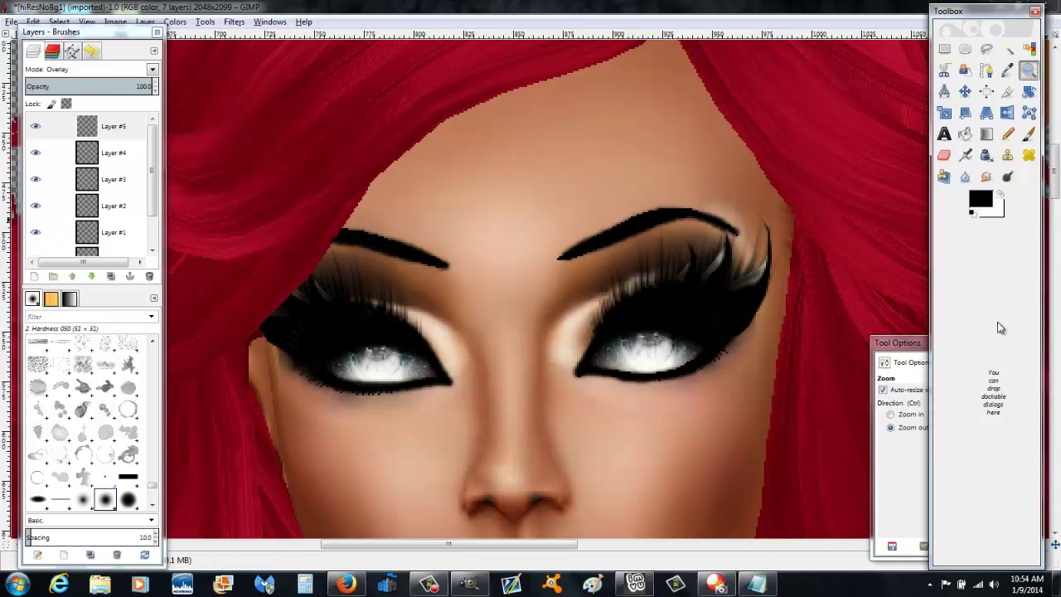
pyautogui.click(891, 427)
pyautogui.click(746, 454)
pyautogui.click(746, 452)
pyautogui.scroll(-5, 693, 380)
pyautogui.scroll(2, 695, 365)
pyautogui.click(891, 414)
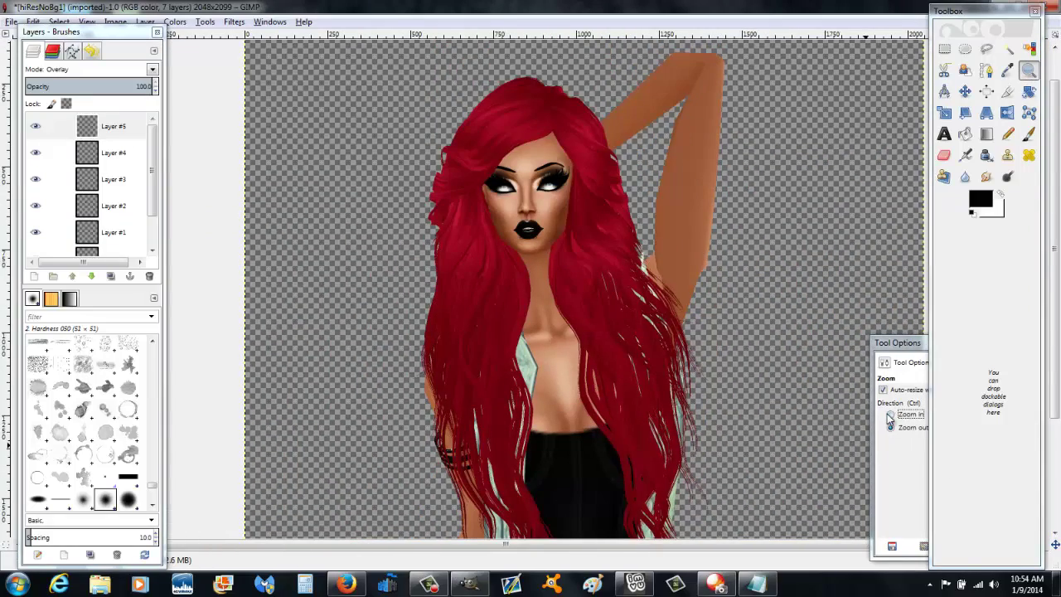
pyautogui.click(564, 284)
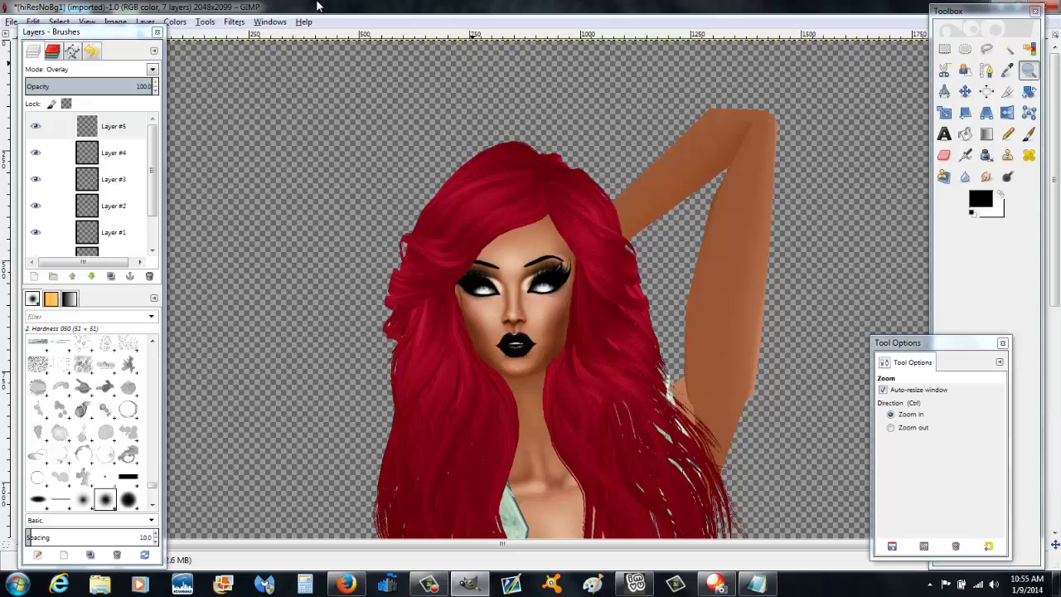
# Step: Merge all the makeup layers down one by one, from the lowest to the topmost, into the hiResNoBg1.png layer
pyautogui.scroll(-2, 116, 187)
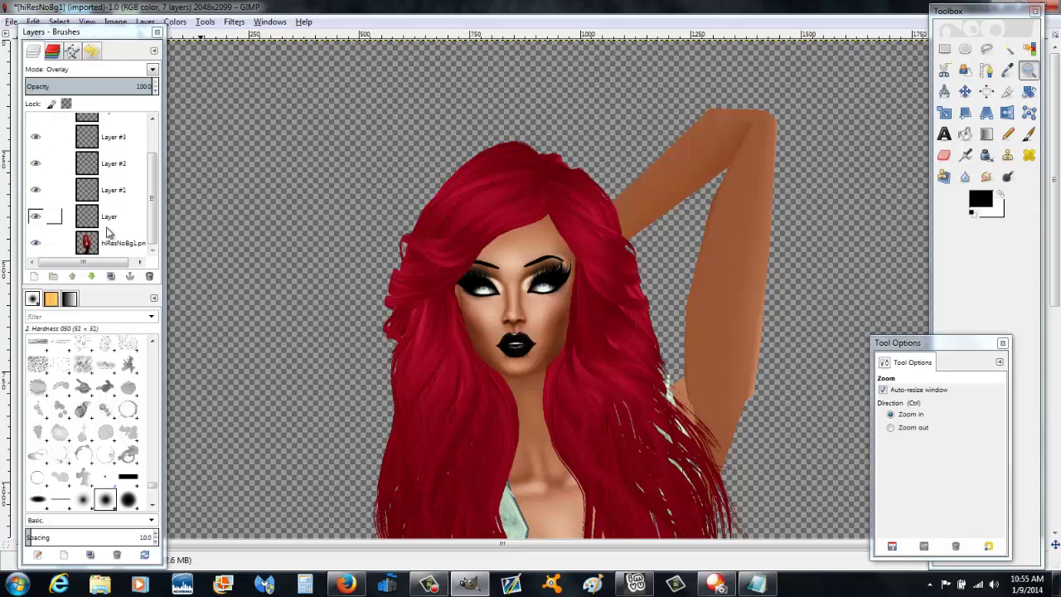
pyautogui.click(109, 218)
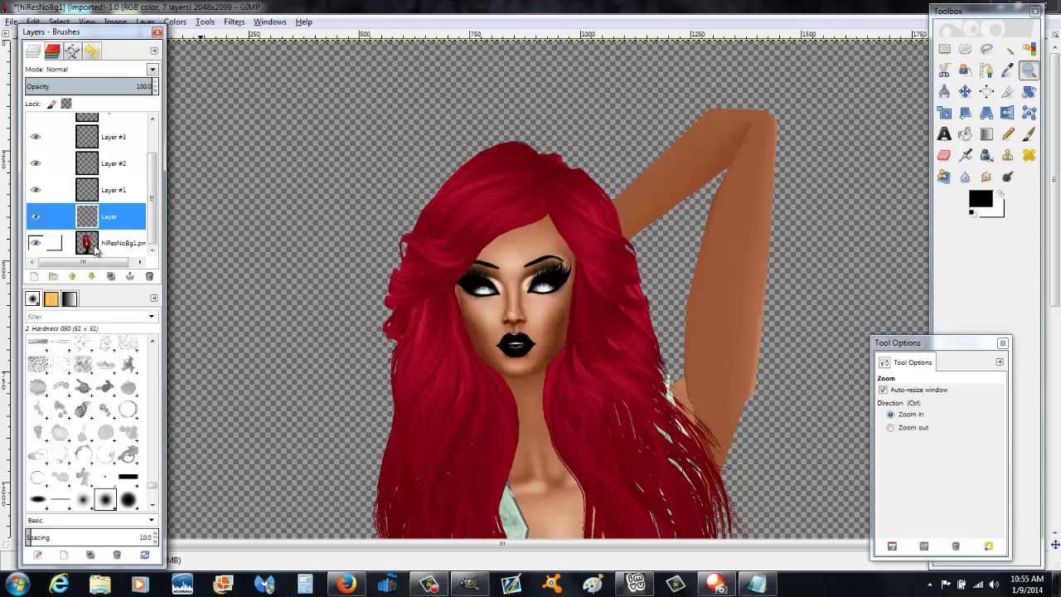
pyautogui.rightClick(111, 218)
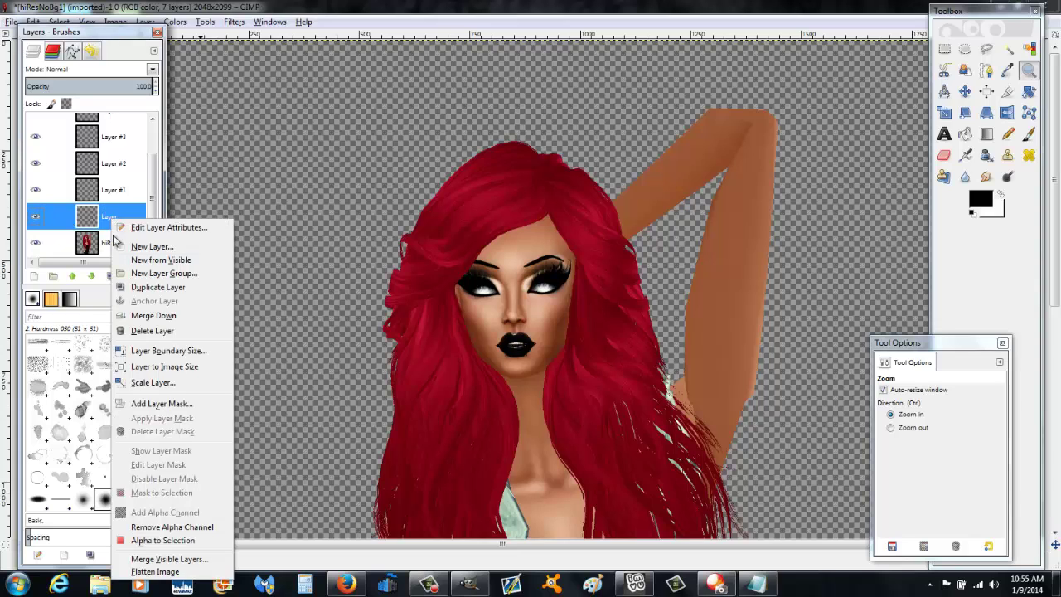
pyautogui.click(141, 315)
pyautogui.rightClick(111, 219)
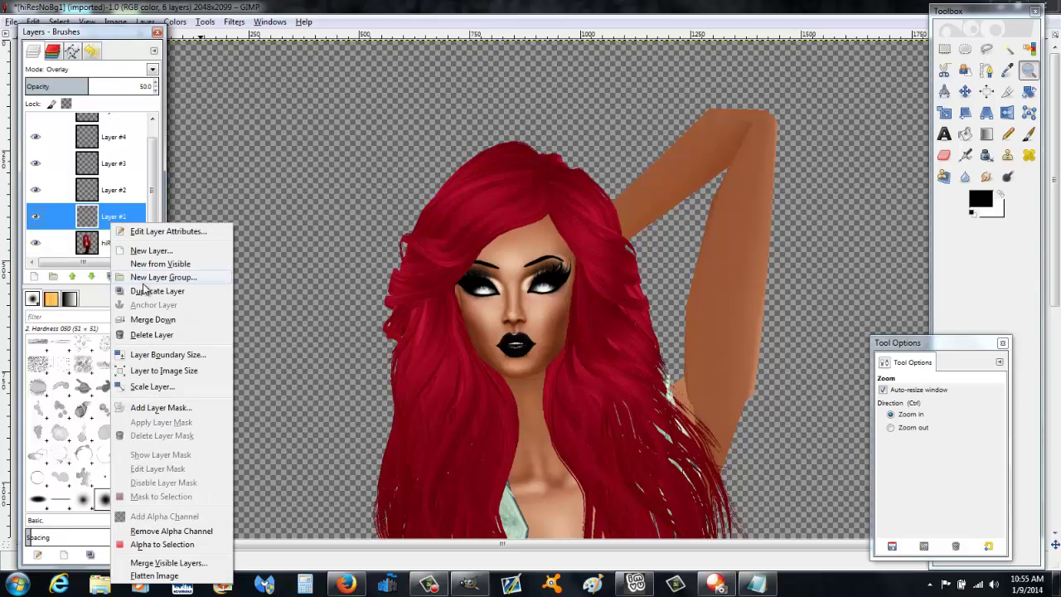
pyautogui.click(156, 320)
pyautogui.rightClick(99, 209)
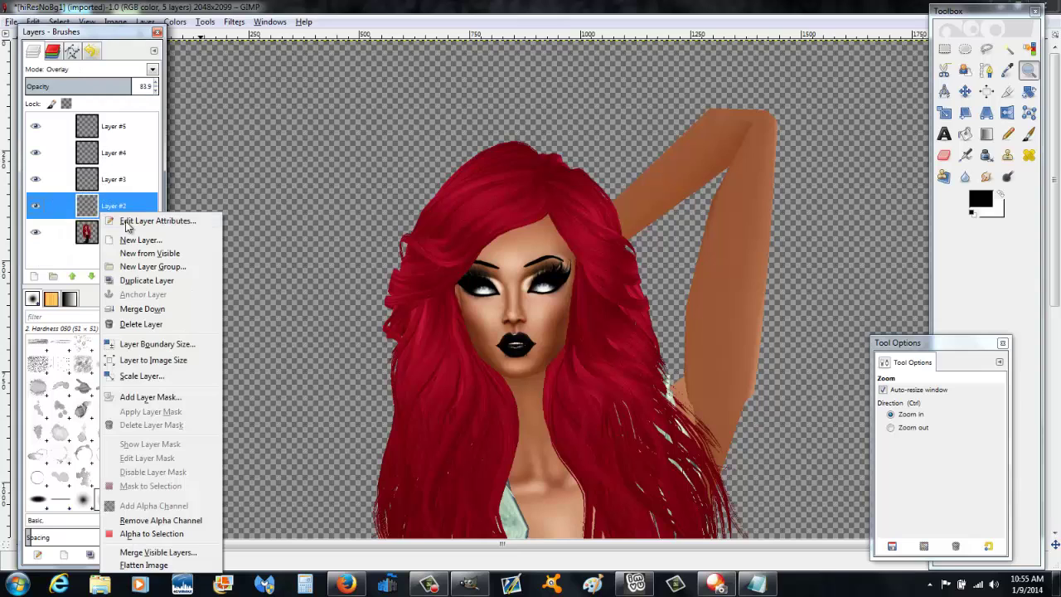
pyautogui.click(152, 309)
pyautogui.rightClick(96, 177)
pyautogui.click(146, 267)
pyautogui.rightClick(96, 153)
pyautogui.click(148, 245)
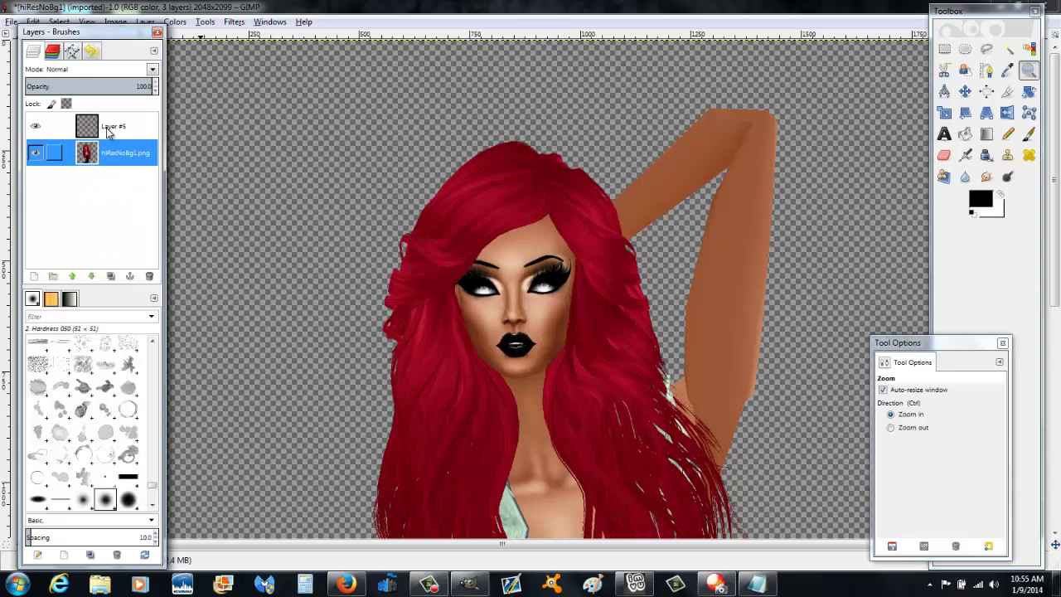
pyautogui.rightClick(109, 126)
pyautogui.click(154, 219)
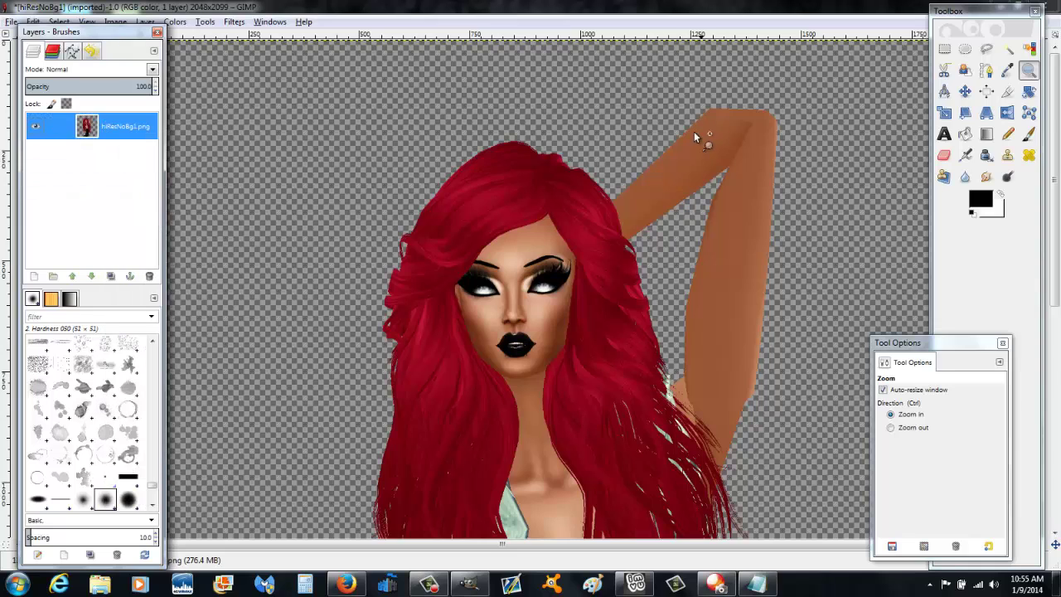
pyautogui.scroll(-5, 705, 140)
pyautogui.scroll(-2, 700, 163)
pyautogui.scroll(8, 703, 170)
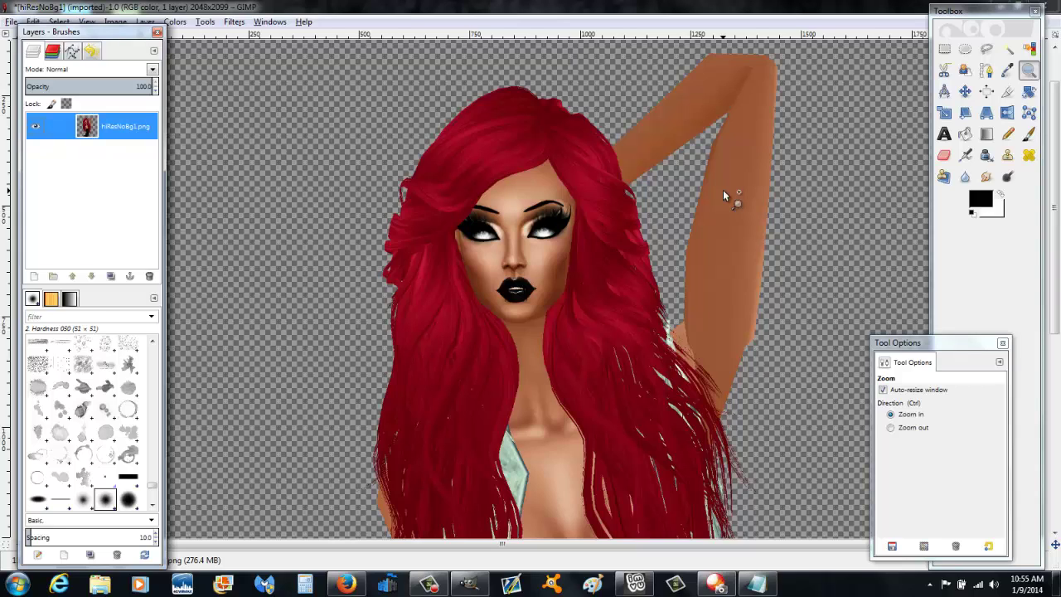
pyautogui.click(428, 584)
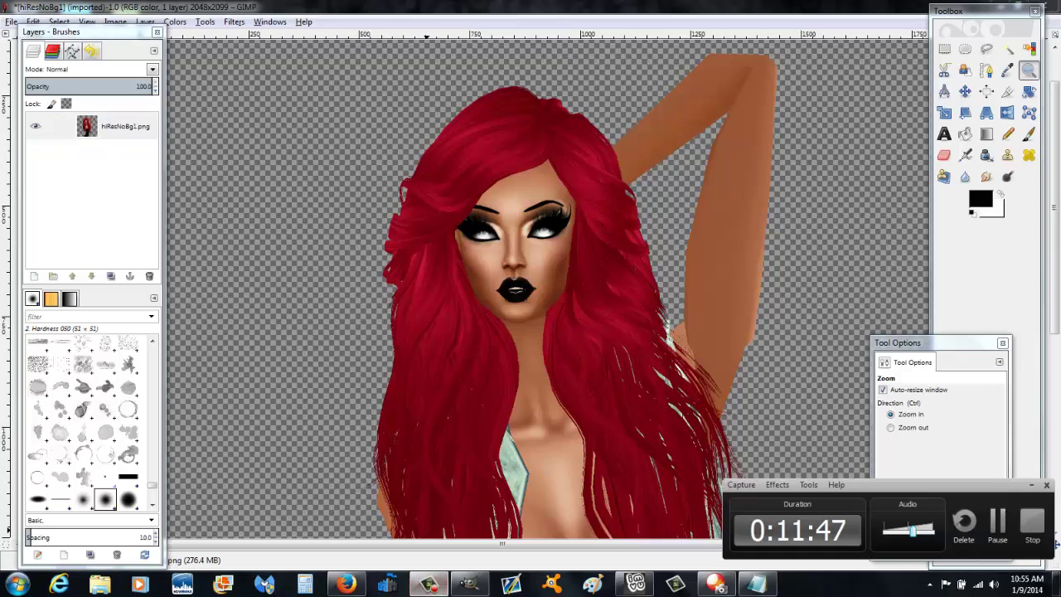